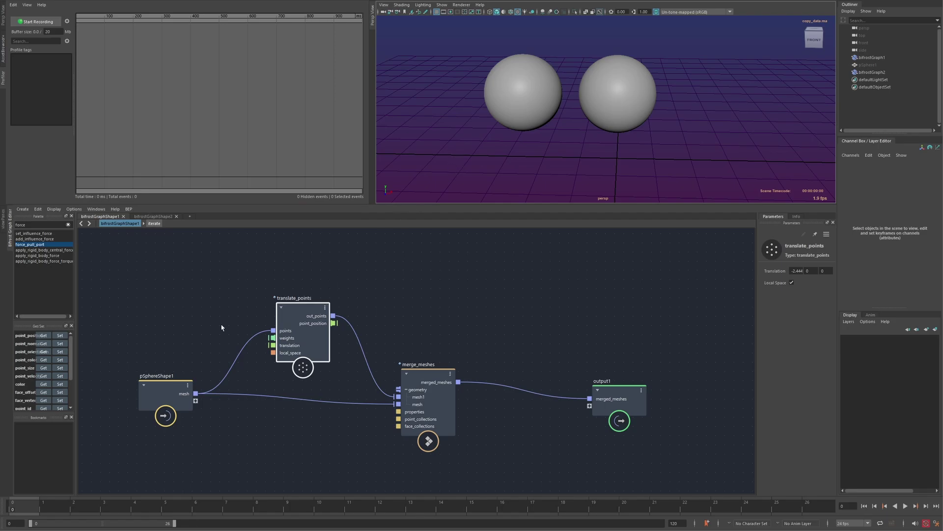
Examine how pSphereShape1's mesh branches into translate_points and merge_meshes before reaching output1, nudging the nodes to trace their connections.
{"action": "left_click_drag", "start_coordinate": [164, 404], "coordinate": [165, 394]}
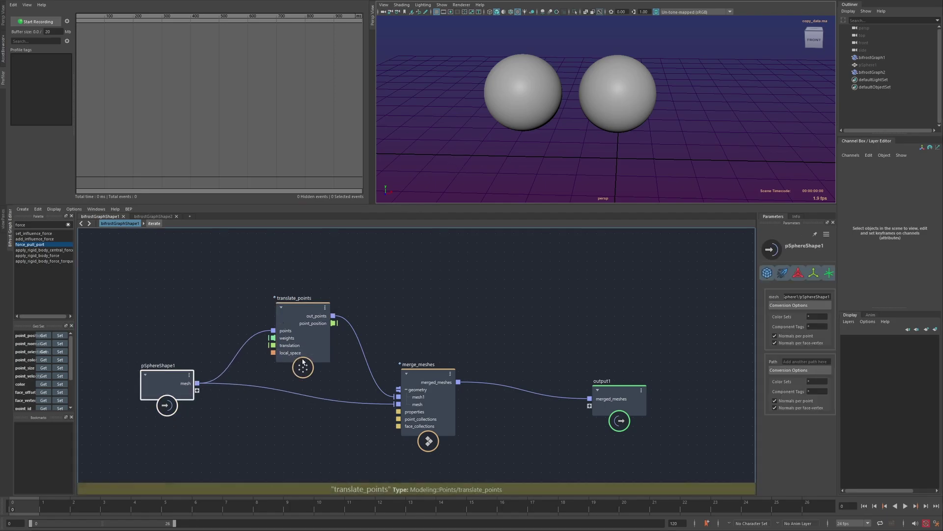
{"action": "left_click_drag", "start_coordinate": [305, 368], "coordinate": [320, 377]}
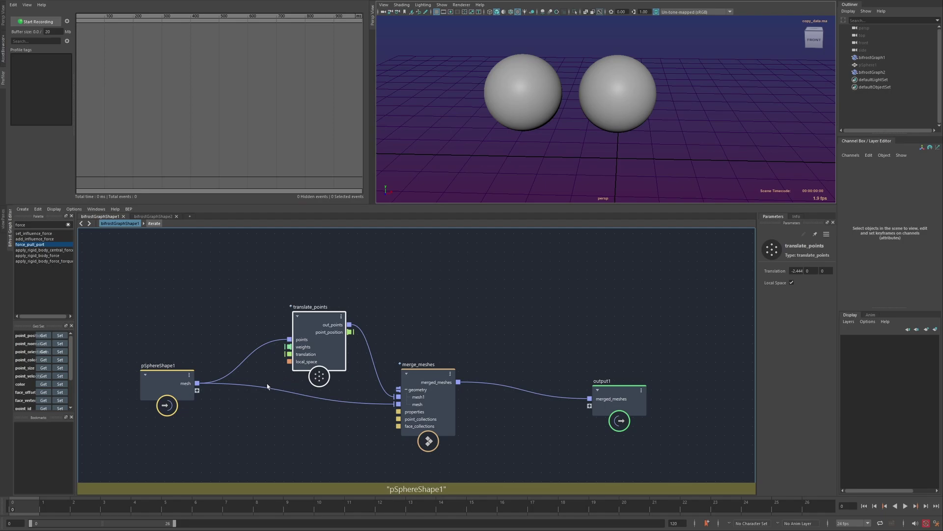
{"action": "left_click_drag", "start_coordinate": [172, 379], "coordinate": [176, 372]}
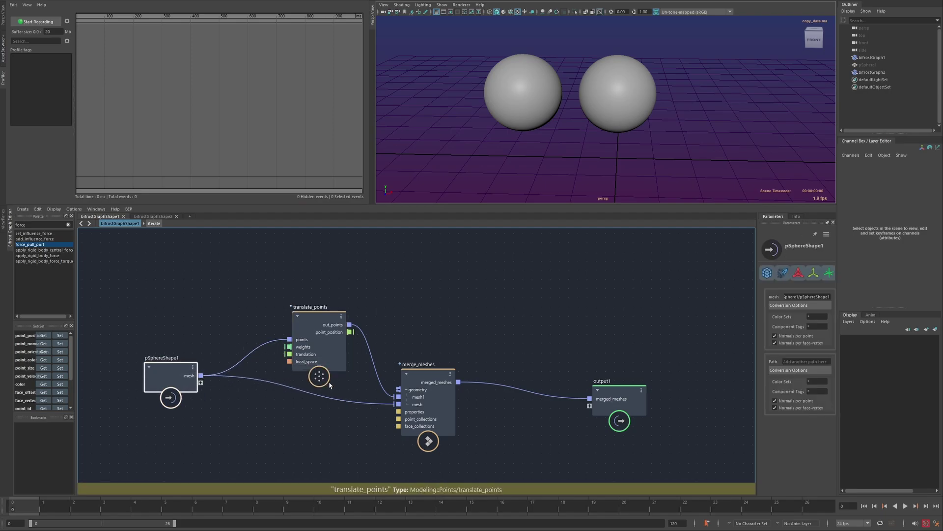
{"action": "mouse_move", "coordinate": [317, 376]}
{"action": "left_mouse_down"}
{"action": "mouse_move", "coordinate": [327, 371]}
{"action": "mouse_move", "coordinate": [317, 378]}
{"action": "left_mouse_up"}
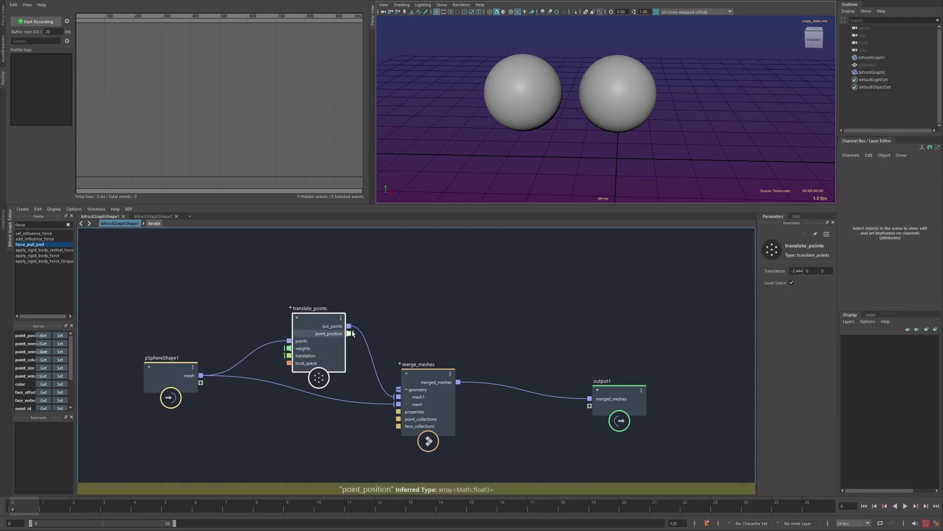
{"action": "left_click_drag", "start_coordinate": [429, 379], "coordinate": [428, 381]}
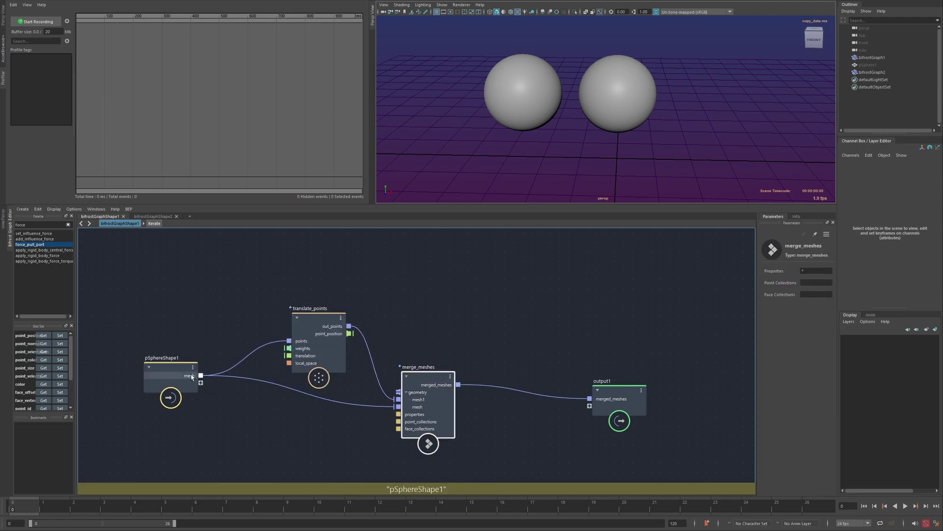
{"action": "middle_click_drag", "start_coordinate": [298, 407], "coordinate": [296, 400], "text": "alt"}
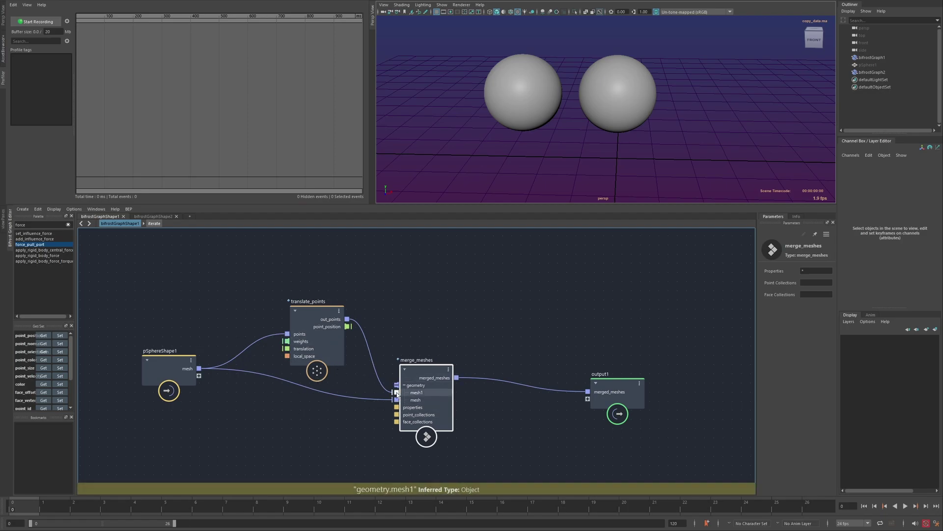
{"action": "left_click_drag", "start_coordinate": [309, 342], "coordinate": [301, 334]}
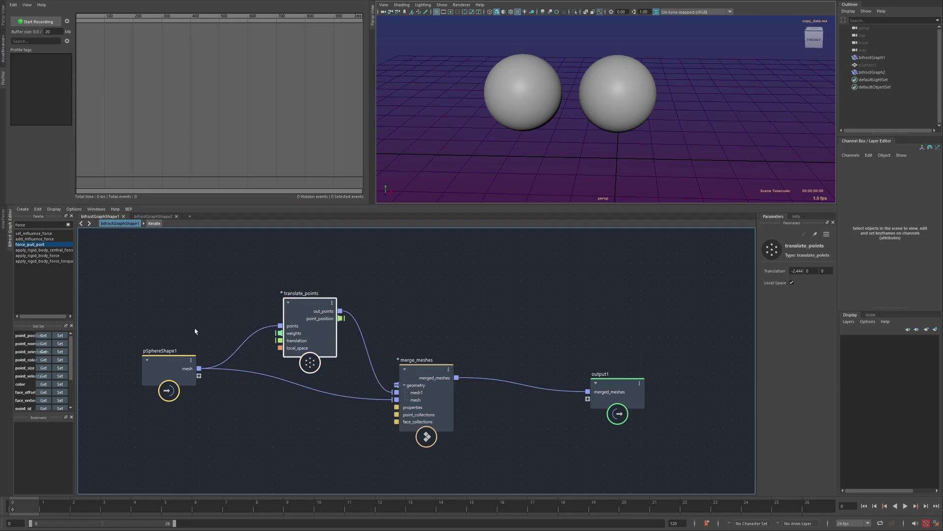
{"action": "middle_click_drag", "start_coordinate": [452, 350], "coordinate": [455, 333]}
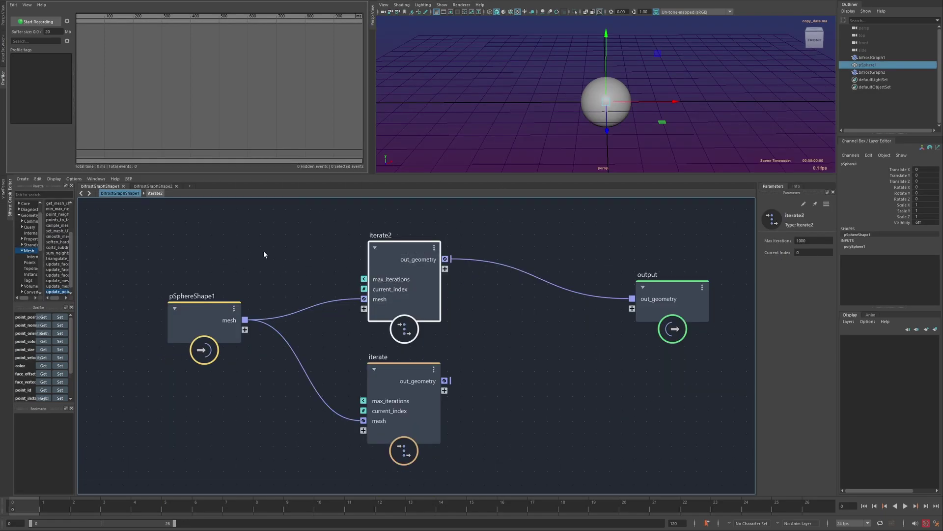
Inspect the get_point_position, set_in_array and Set geo nodes inside the iterate2 compound, and return to the top-level graph.
{"action": "double_click", "coordinate": [403, 254]}
{"action": "middle_click_drag", "start_coordinate": [438, 312], "coordinate": [251, 269], "text": "alt"}
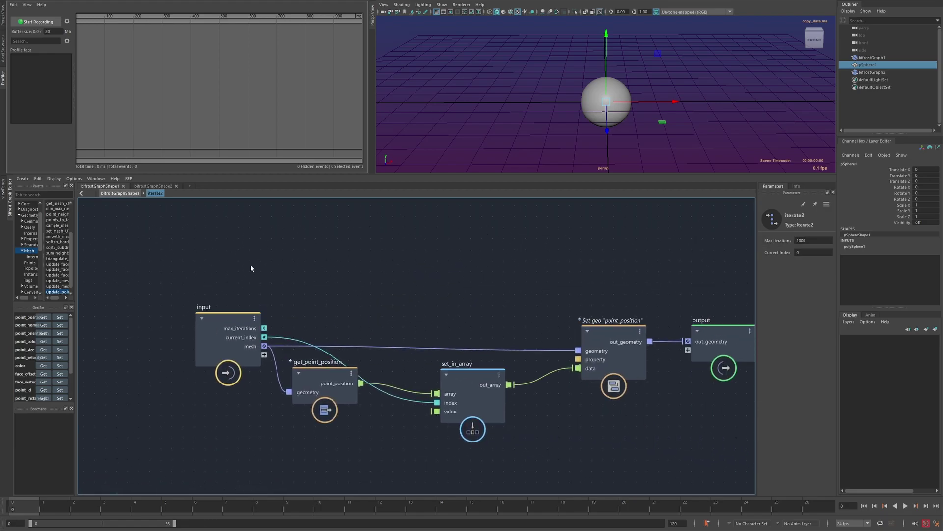
{"action": "left_click_drag", "start_coordinate": [327, 374], "coordinate": [323, 375]}
{"action": "left_click_drag", "start_coordinate": [466, 383], "coordinate": [468, 378]}
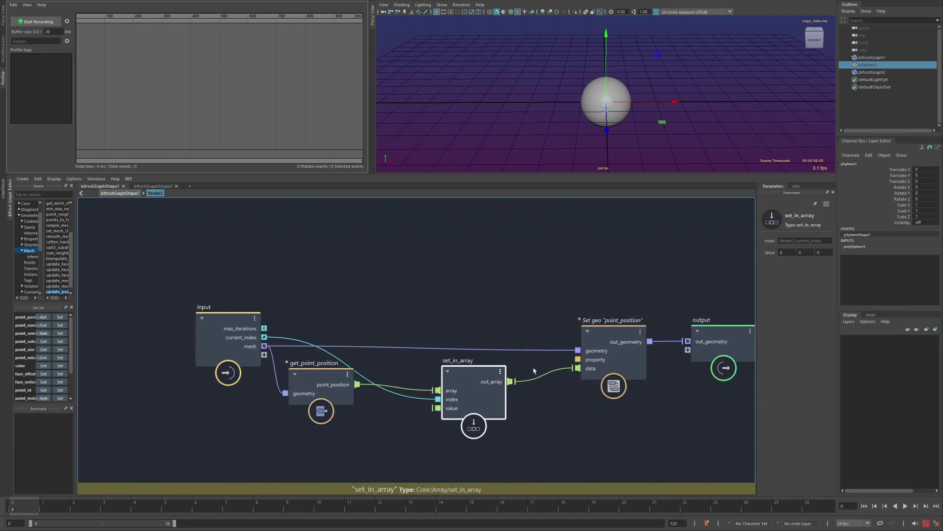
{"action": "left_click", "coordinate": [626, 338]}
{"action": "left_click", "coordinate": [103, 195]}
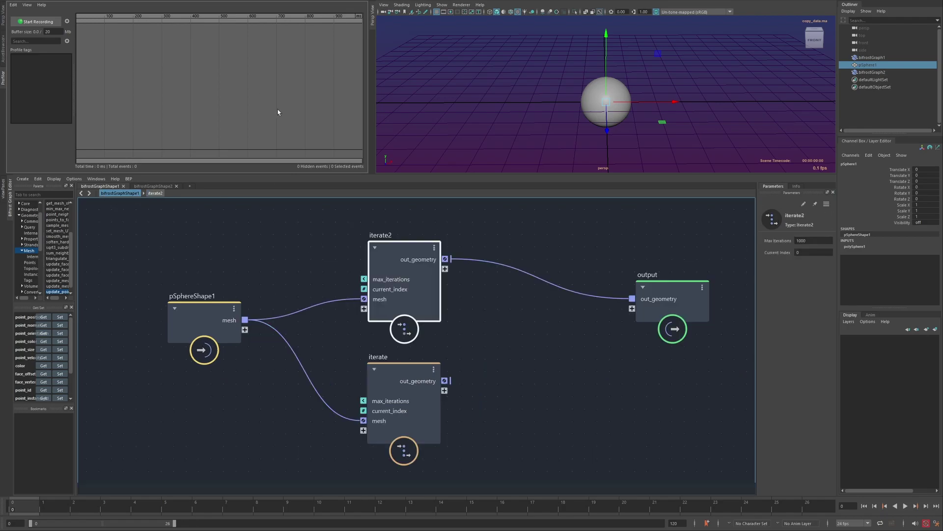
Record a profile of the iterate2 setup while moving the sphere in the viewport, and zoom in on the recorded events.
{"action": "left_click", "coordinate": [27, 22]}
{"action": "left_click_drag", "start_coordinate": [605, 100], "coordinate": [580, 87]}
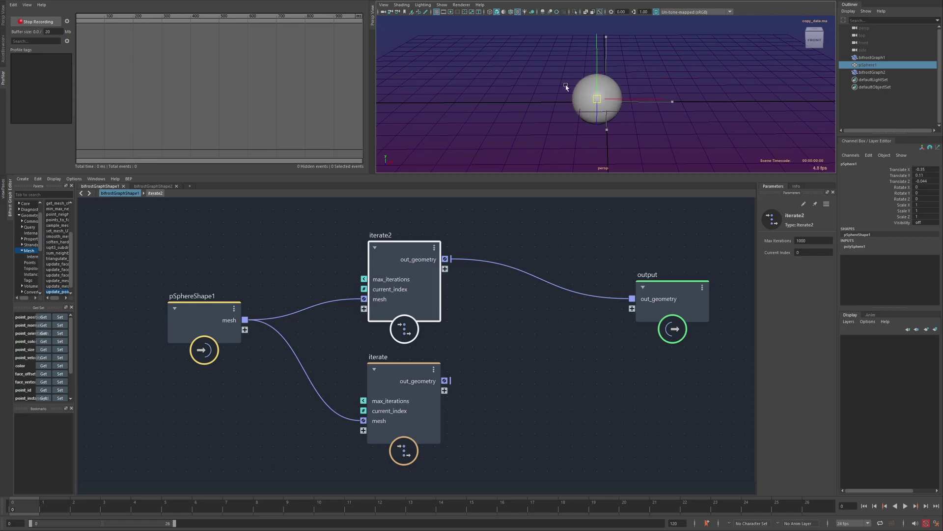
{"action": "left_click", "coordinate": [35, 22]}
{"action": "scroll", "coordinate": [216, 73], "scroll_direction": "up", "scroll_amount": 3}
{"action": "scroll", "coordinate": [274, 50], "scroll_direction": "up", "scroll_amount": 3}
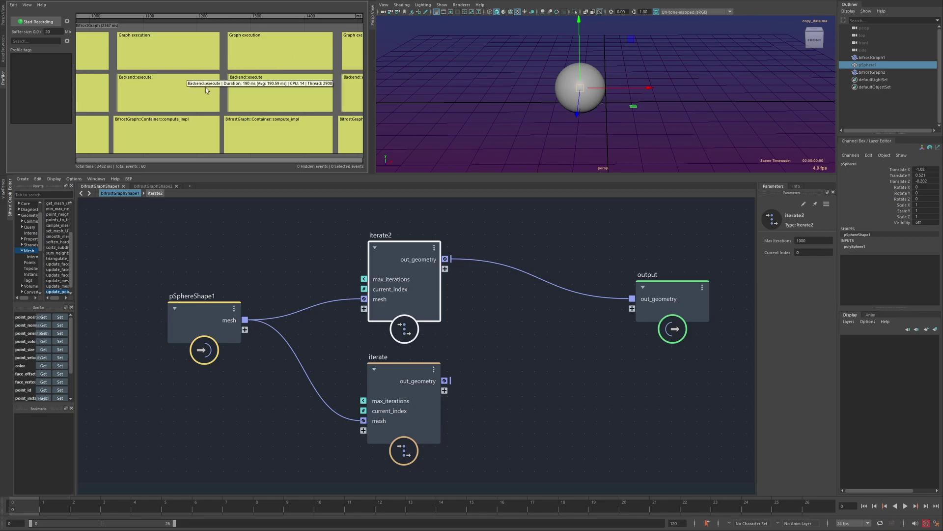
Connect iterate's out_geometry to the output node and profile this version while moving the sphere, zooming in on the recorded events.
{"action": "left_click_drag", "start_coordinate": [445, 380], "coordinate": [632, 299]}
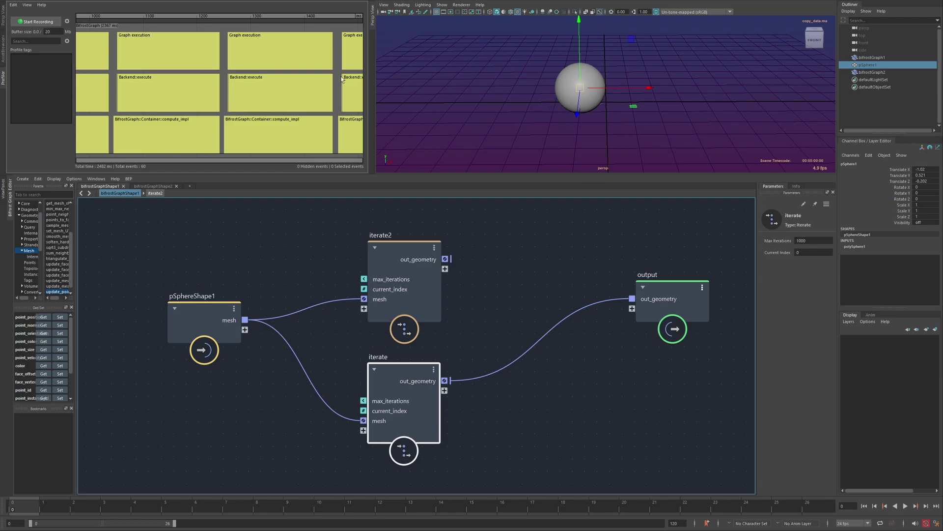
{"action": "left_click", "coordinate": [35, 21]}
{"action": "left_click", "coordinate": [456, 254]}
{"action": "mouse_move", "coordinate": [579, 88]}
{"action": "left_mouse_down"}
{"action": "mouse_move", "coordinate": [609, 98]}
{"action": "mouse_move", "coordinate": [531, 97]}
{"action": "mouse_move", "coordinate": [641, 98]}
{"action": "mouse_move", "coordinate": [588, 101]}
{"action": "left_mouse_up"}
{"action": "key", "text": "ctrl+z"}
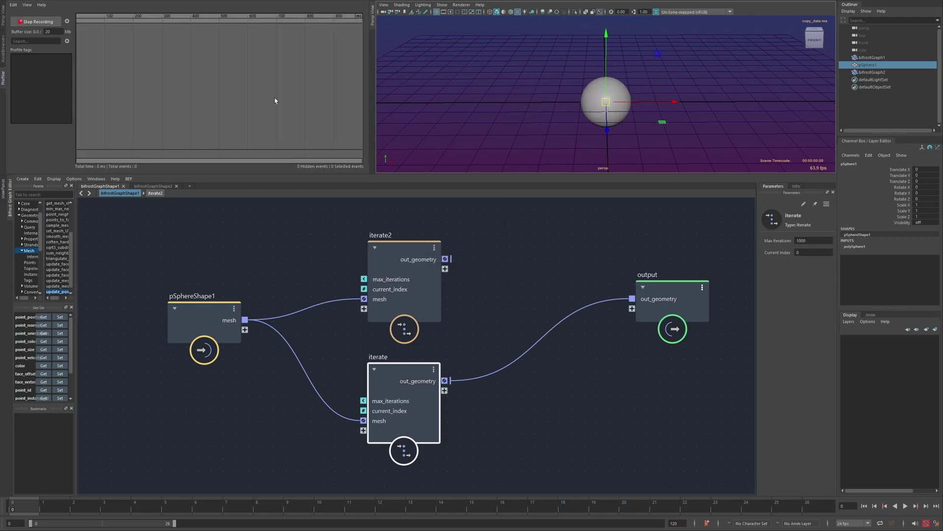
{"action": "left_click", "coordinate": [21, 24]}
{"action": "scroll", "coordinate": [346, 74], "scroll_direction": "up", "scroll_amount": 8}
{"action": "scroll", "coordinate": [287, 56], "scroll_direction": "up", "scroll_amount": 2}
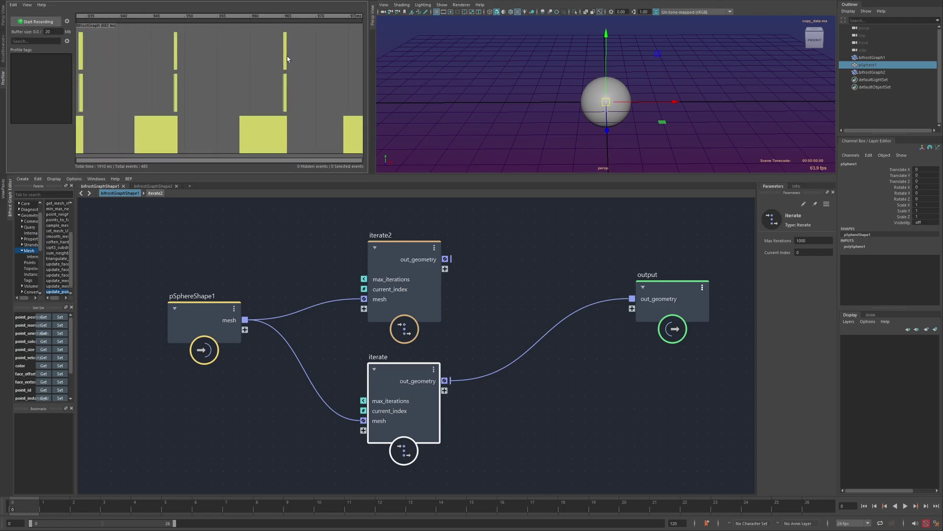
{"action": "scroll", "coordinate": [278, 56], "scroll_direction": "up", "scroll_amount": 2}
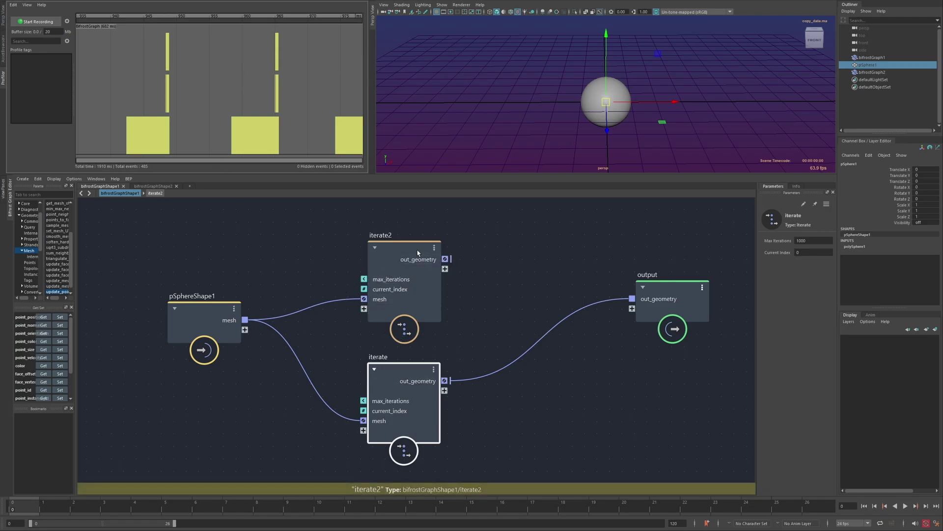
{"action": "left_click", "coordinate": [381, 286]}
{"action": "left_click", "coordinate": [413, 401]}
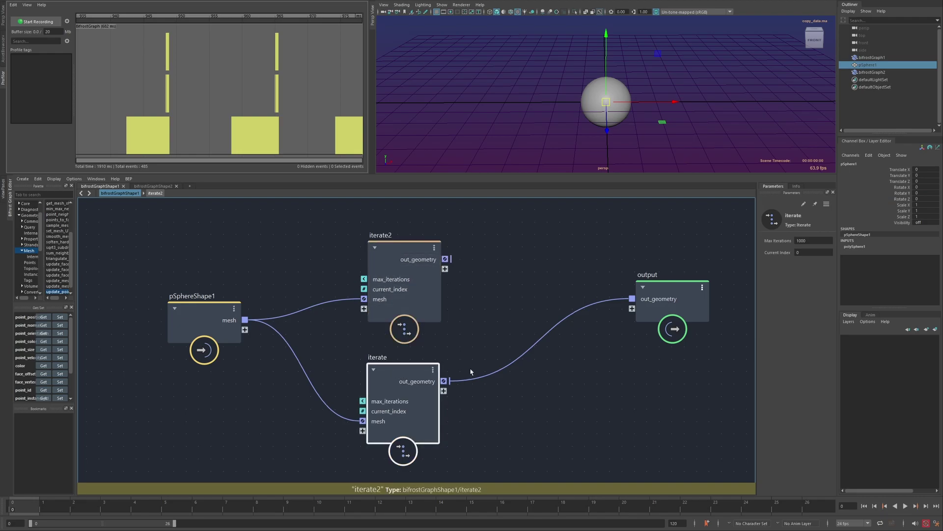
{"action": "left_click_drag", "start_coordinate": [412, 401], "coordinate": [420, 401]}
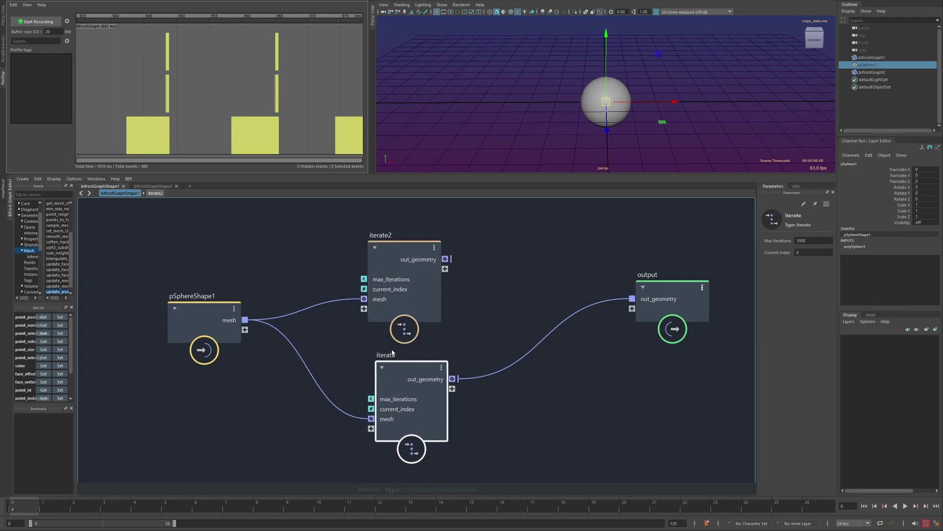
{"action": "left_click", "coordinate": [430, 296]}
Reopen iterate2 and examine how the mesh feeds both get_point_position and Set geo "point_position" around the set_in_array node.
{"action": "double_click", "coordinate": [408, 249]}
{"action": "middle_click_drag", "start_coordinate": [468, 367], "coordinate": [280, 295], "text": "alt"}
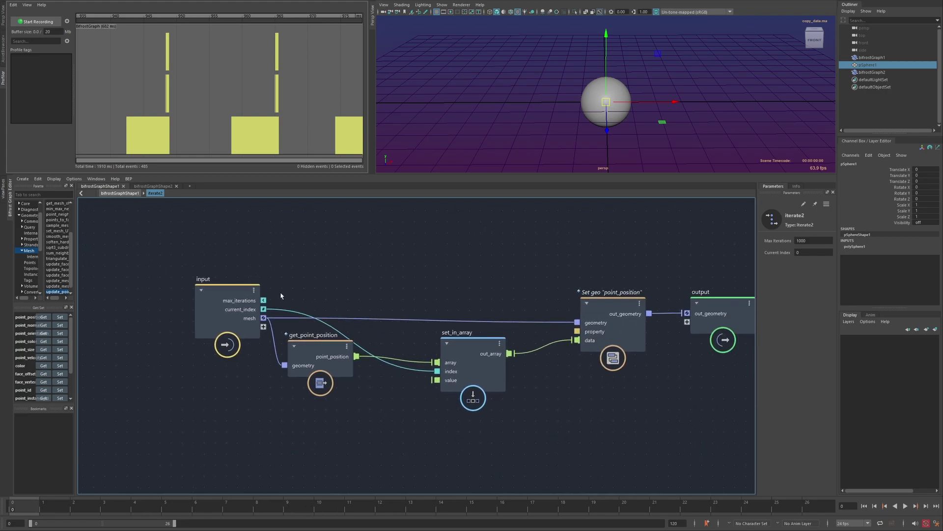
{"action": "left_click_drag", "start_coordinate": [231, 316], "coordinate": [219, 313]}
{"action": "left_click_drag", "start_coordinate": [326, 348], "coordinate": [316, 354]}
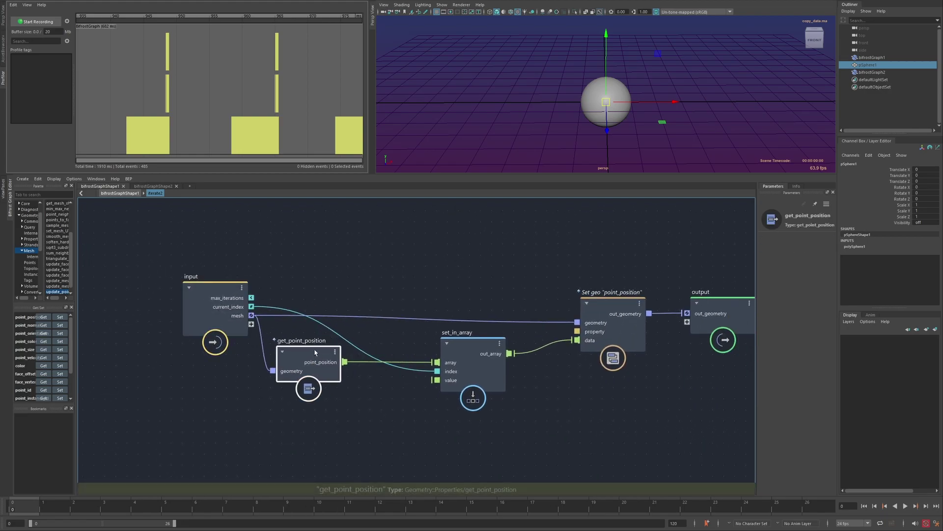
{"action": "middle_click_drag", "start_coordinate": [346, 387], "coordinate": [308, 369], "text": "alt"}
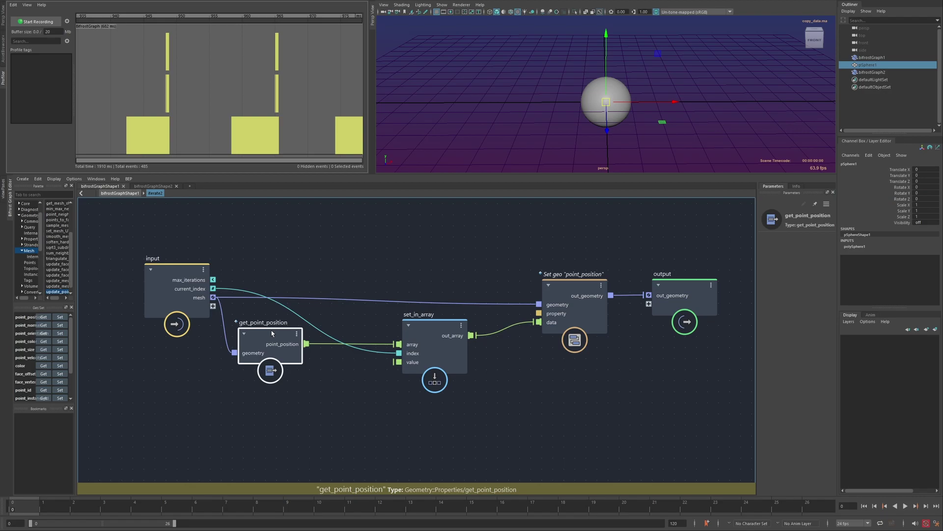
{"action": "left_click_drag", "start_coordinate": [431, 337], "coordinate": [419, 334]}
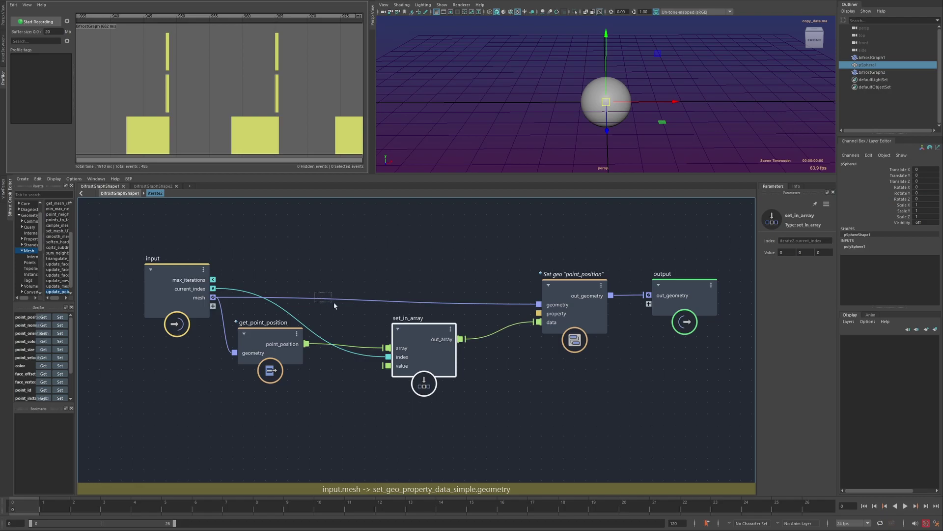
{"action": "left_click", "coordinate": [320, 298]}
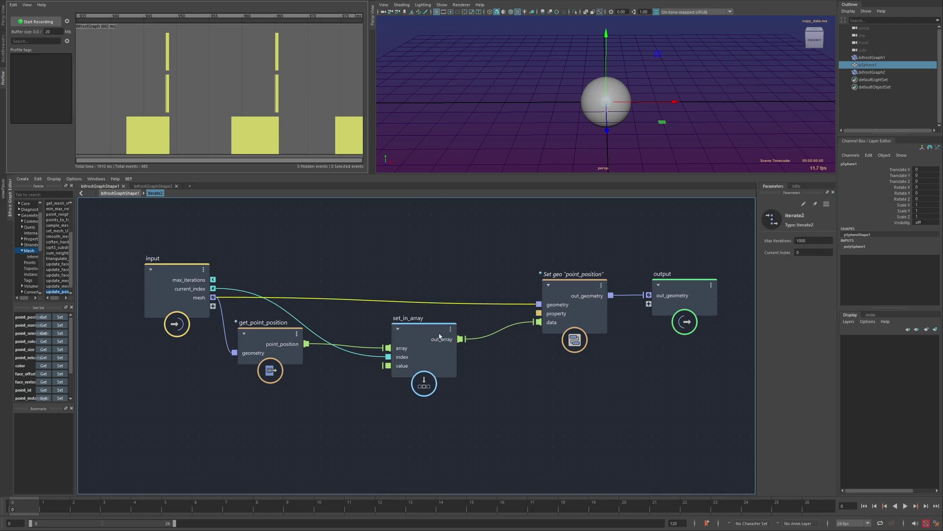
{"action": "left_click_drag", "start_coordinate": [439, 336], "coordinate": [431, 338]}
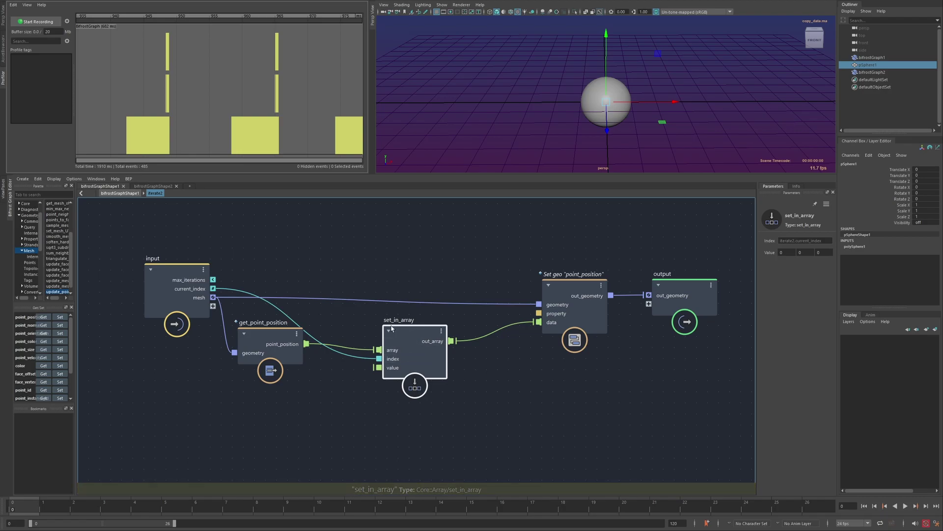
{"action": "middle_click_drag", "start_coordinate": [391, 329], "coordinate": [377, 325]}
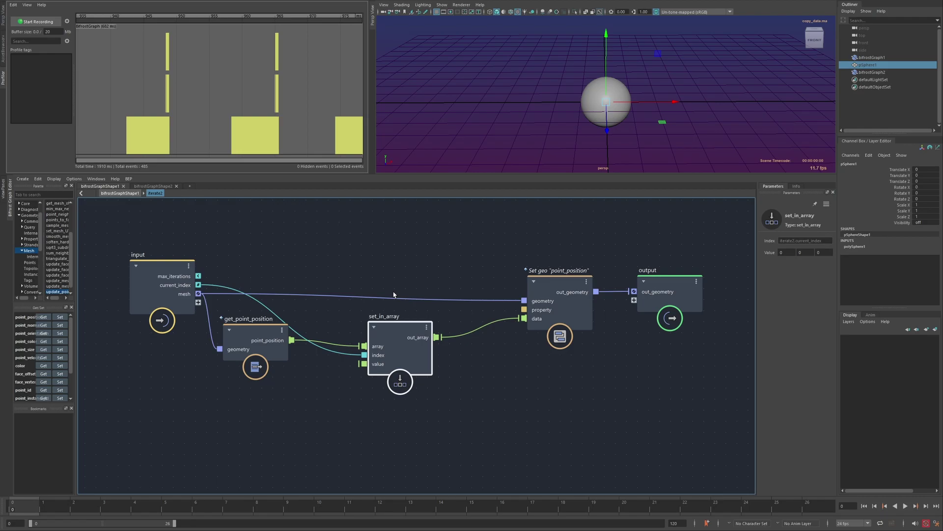
Go back to the top-level graph, open the iterate compound and examine its Extract property and from_type_any node chain.
{"action": "left_click", "coordinate": [120, 193]}
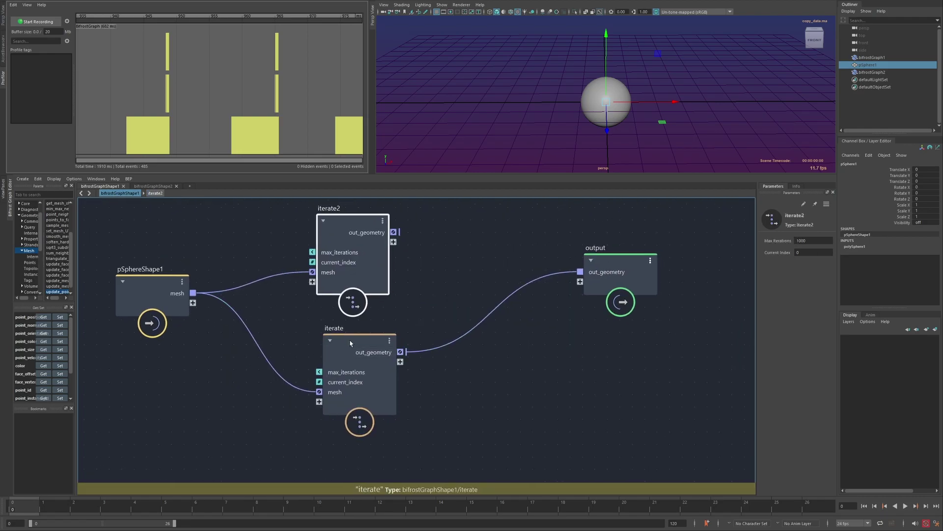
{"action": "double_click", "coordinate": [327, 350]}
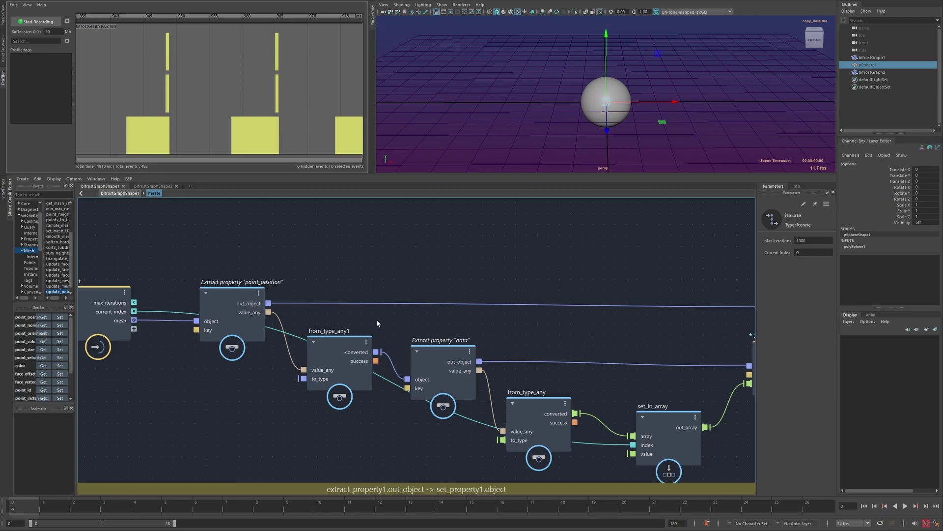
{"action": "middle_click_drag", "start_coordinate": [376, 322], "coordinate": [342, 316], "text": "alt"}
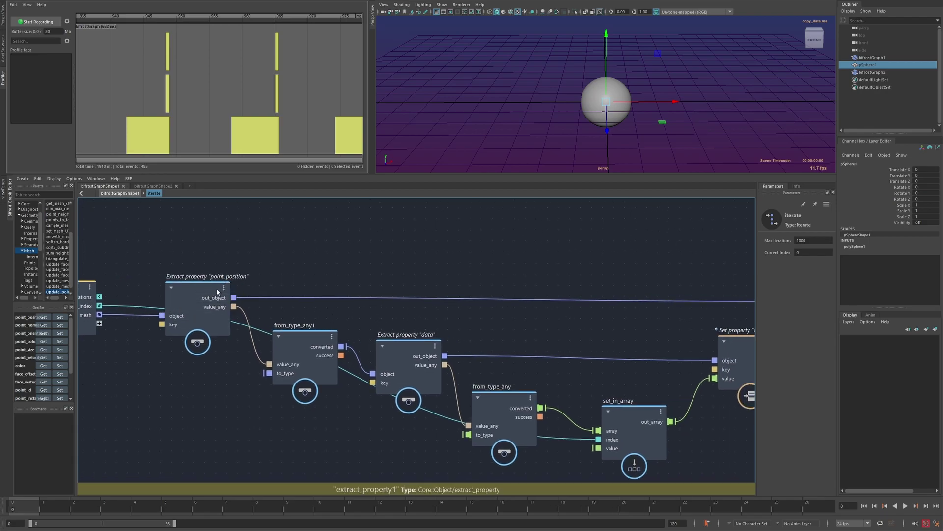
{"action": "middle_click_drag", "start_coordinate": [257, 327], "coordinate": [245, 315], "text": "alt"}
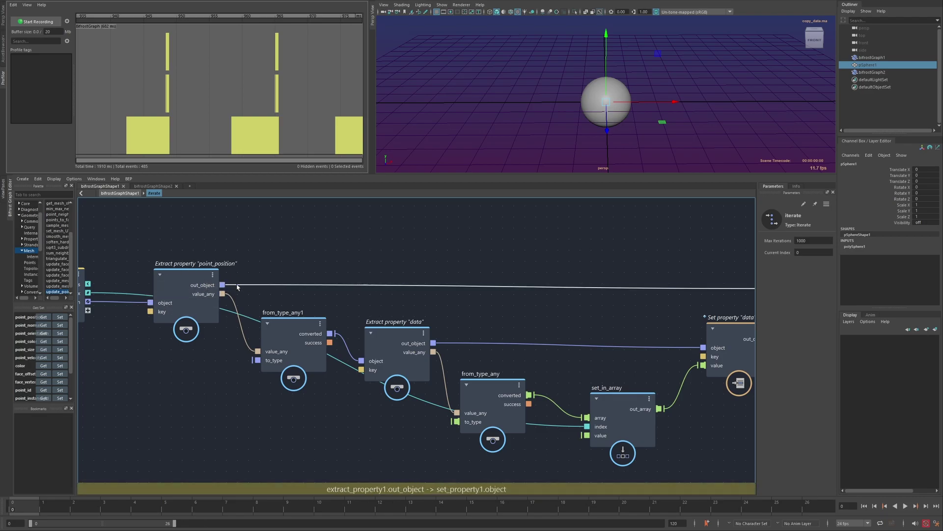
{"action": "middle_click_drag", "start_coordinate": [286, 310], "coordinate": [270, 305], "text": "alt"}
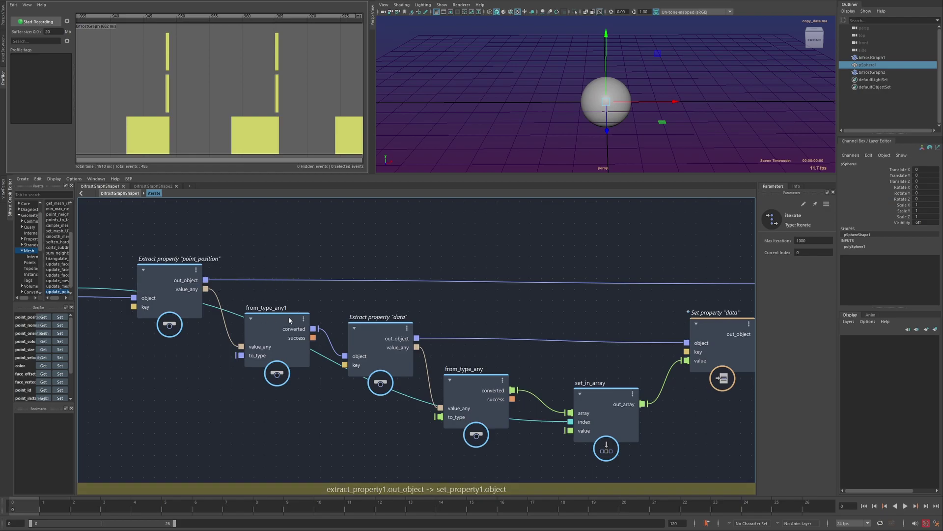
{"action": "scroll", "coordinate": [290, 320], "scroll_direction": "down", "scroll_amount": 2}
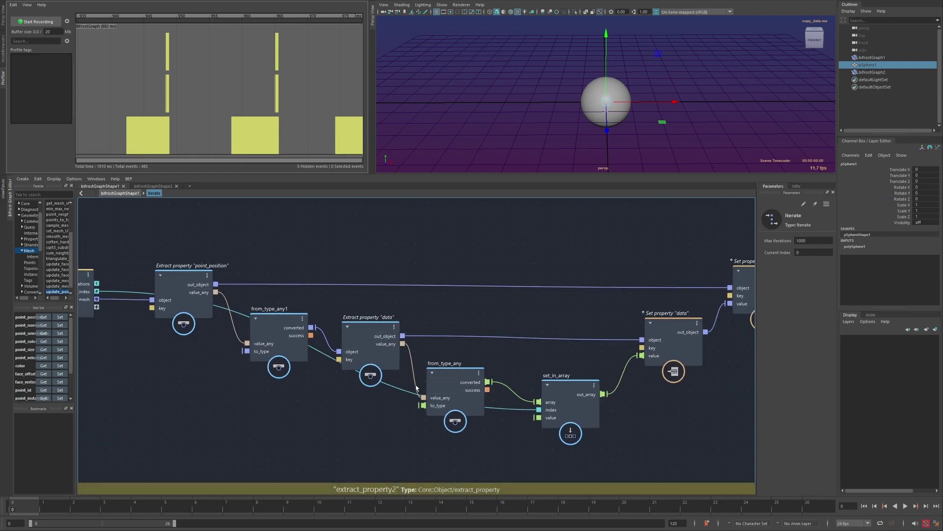
{"action": "middle_click_drag", "start_coordinate": [416, 388], "coordinate": [387, 386]}
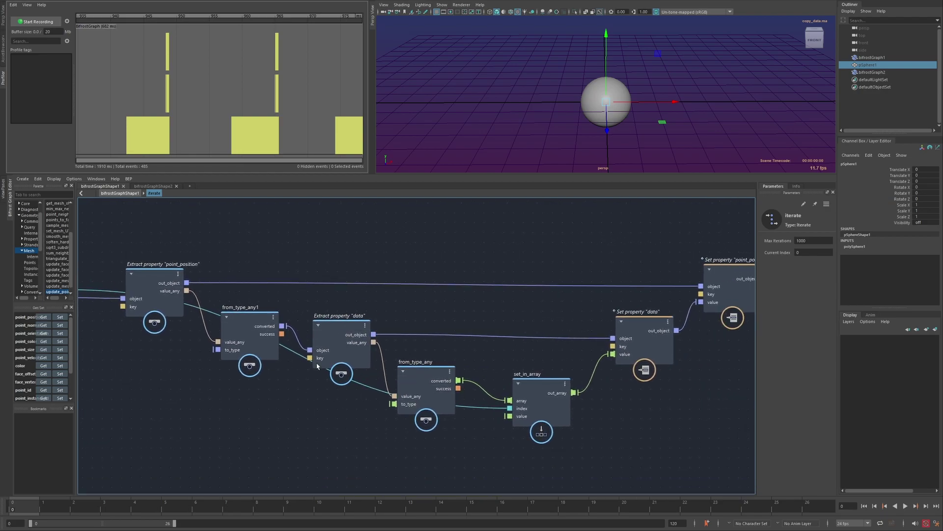
Examine how set_in_array feeds Set property "data" and Set property "point_position" on the way to the output.
{"action": "left_click_drag", "start_coordinate": [547, 389], "coordinate": [548, 385]}
{"action": "middle_click_drag", "start_coordinate": [537, 383], "coordinate": [495, 389]}
{"action": "left_click", "coordinate": [624, 356]}
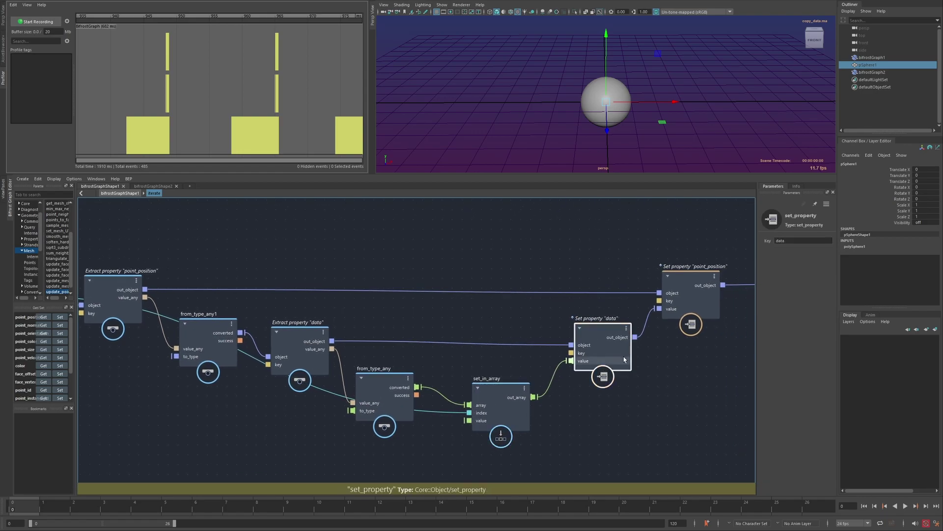
{"action": "left_click", "coordinate": [656, 330]}
{"action": "scroll", "coordinate": [412, 330], "scroll_direction": "down", "scroll_amount": 1}
{"action": "scroll", "coordinate": [411, 332], "scroll_direction": "down", "scroll_amount": 1}
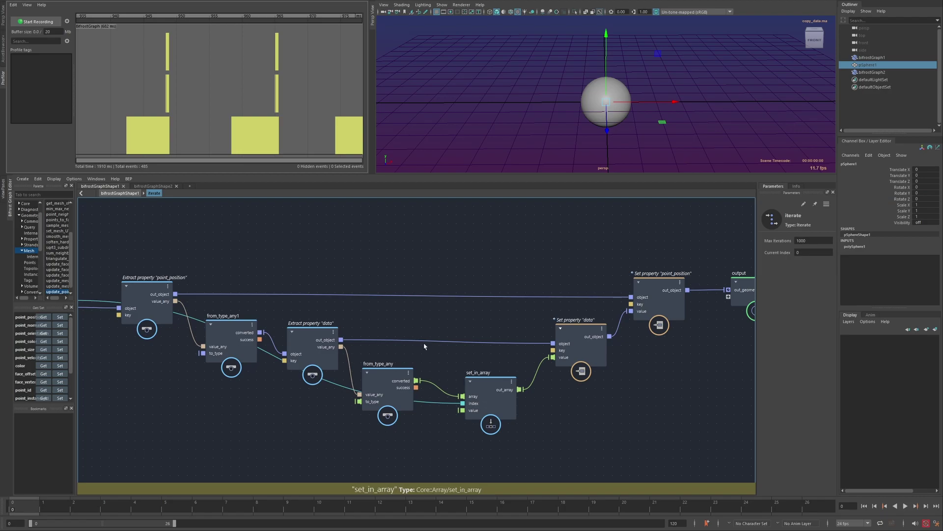
Examine how the Extract property out_object connections bypass the set_in_array branch inside the iterate compound.
{"action": "left_click", "coordinate": [492, 391]}
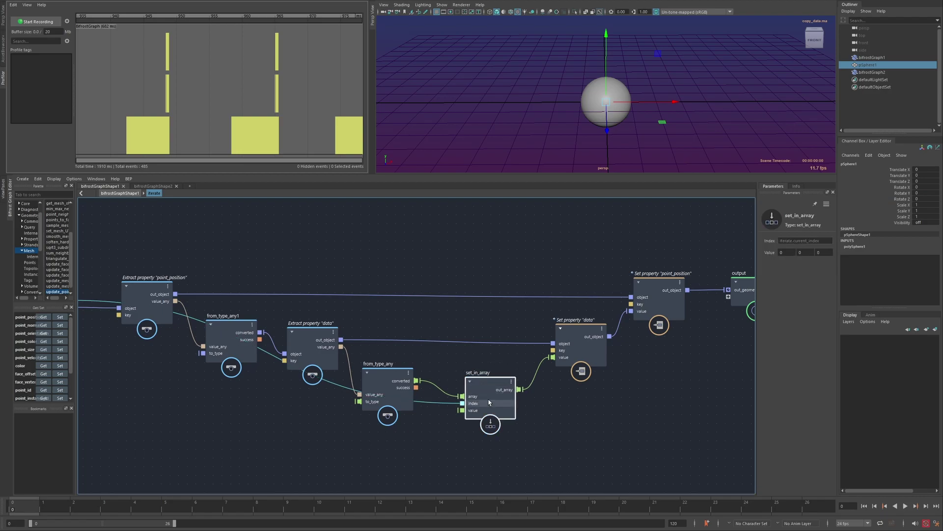
{"action": "left_click", "coordinate": [278, 299]}
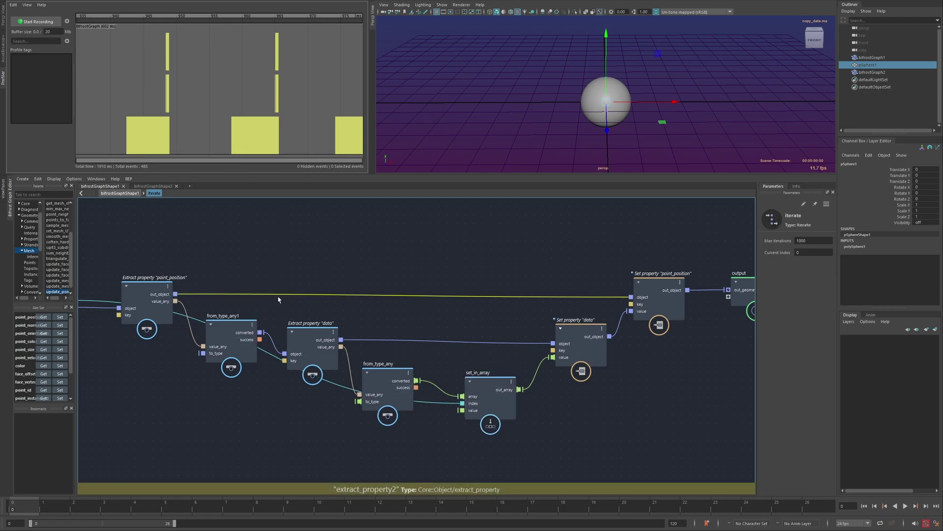
{"action": "left_click_drag", "start_coordinate": [481, 416], "coordinate": [480, 418]}
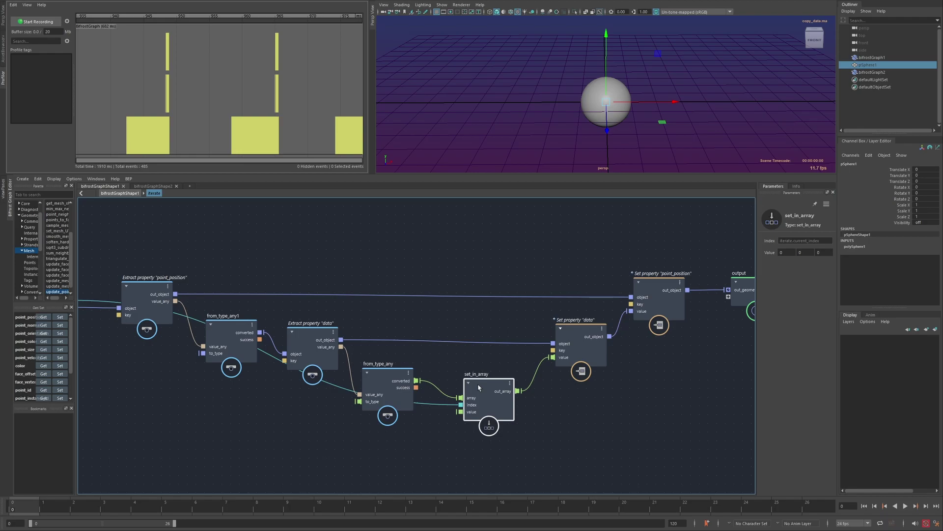
{"action": "middle_click_drag", "start_coordinate": [432, 358], "coordinate": [420, 357], "text": "alt"}
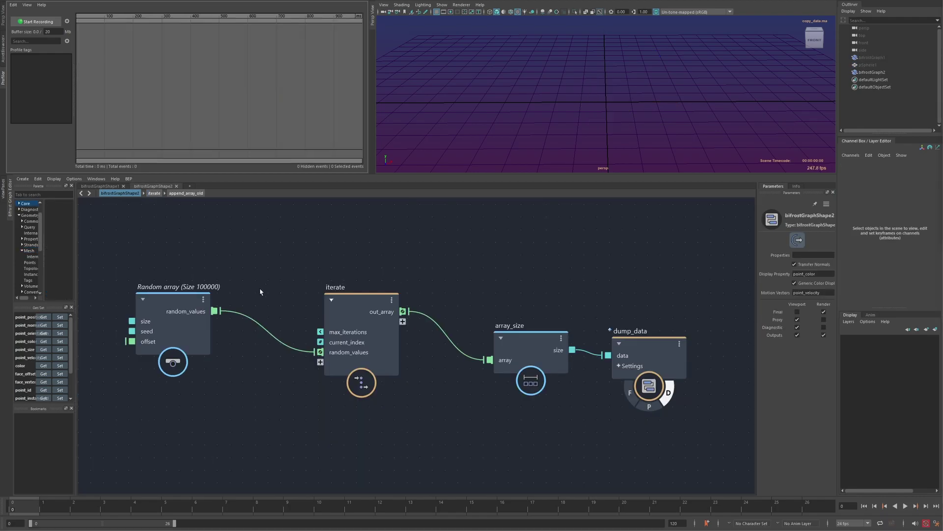
In the bifrostGraphShape2 graph, examine how Random array feeds iterate and array_size, and open the iterate compound.
{"action": "left_click_drag", "start_coordinate": [179, 305], "coordinate": [160, 298]}
{"action": "left_click_drag", "start_coordinate": [353, 303], "coordinate": [364, 311]}
{"action": "middle_click_drag", "start_coordinate": [364, 312], "coordinate": [284, 319]}
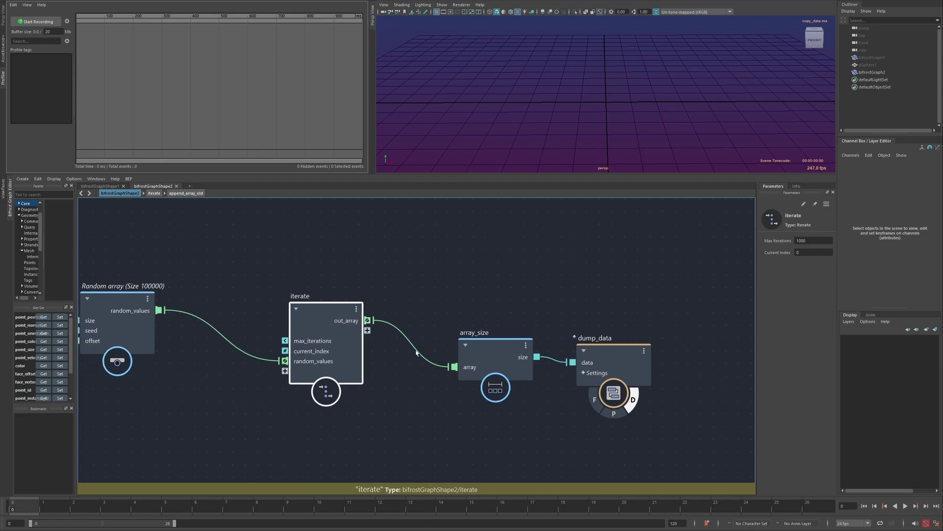
{"action": "left_click_drag", "start_coordinate": [327, 312], "coordinate": [321, 311]}
{"action": "double_click", "coordinate": [317, 315]}
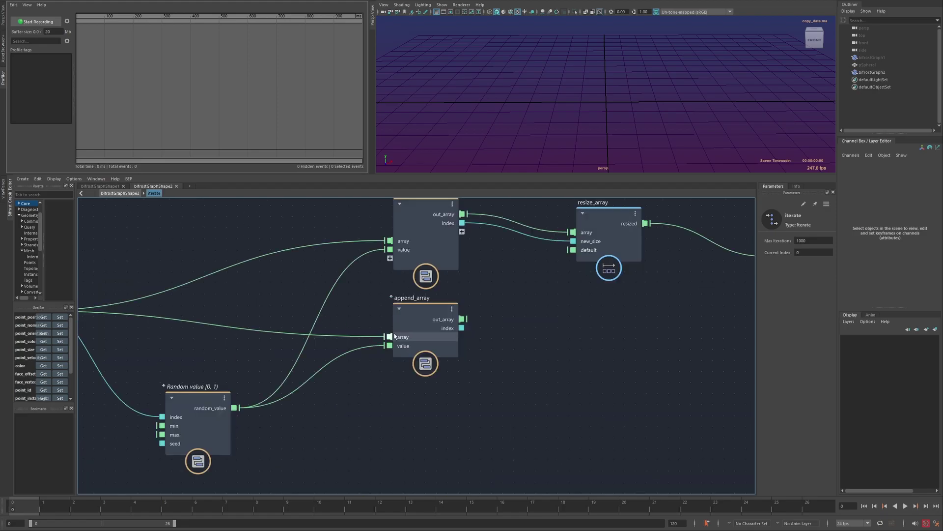
Compare the ports and connections of append_array_old and append_array inside iterate, with both nodes fully expanded.
{"action": "left_click", "coordinate": [430, 248]}
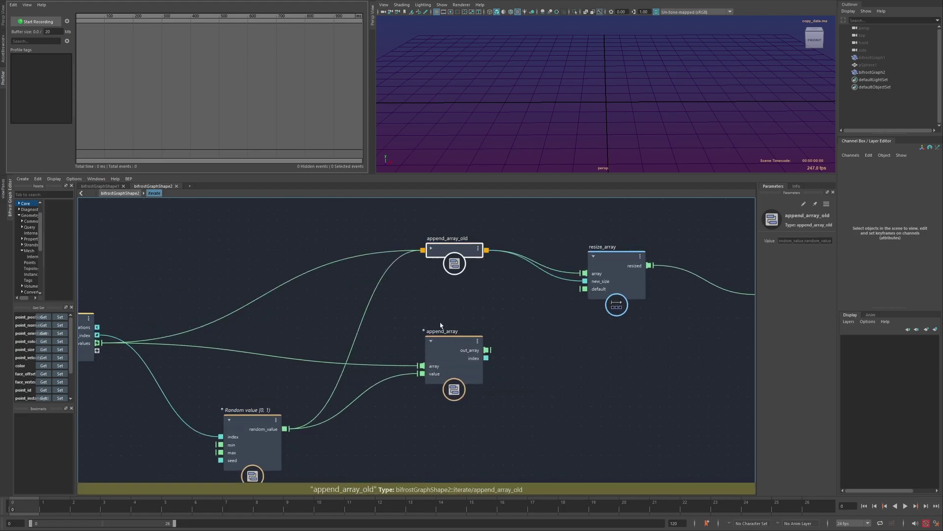
{"action": "left_click", "coordinate": [432, 249]}
{"action": "left_click", "coordinate": [442, 352]}
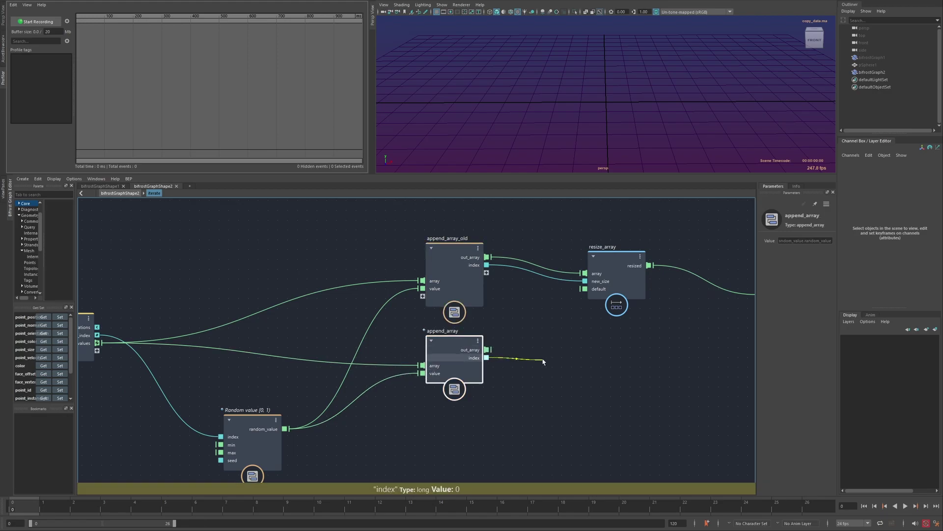
{"action": "left_click_drag", "start_coordinate": [543, 359], "coordinate": [542, 361]}
{"action": "middle_click_drag", "start_coordinate": [526, 361], "coordinate": [506, 354], "text": "alt"}
{"action": "left_click_drag", "start_coordinate": [441, 335], "coordinate": [439, 334]}
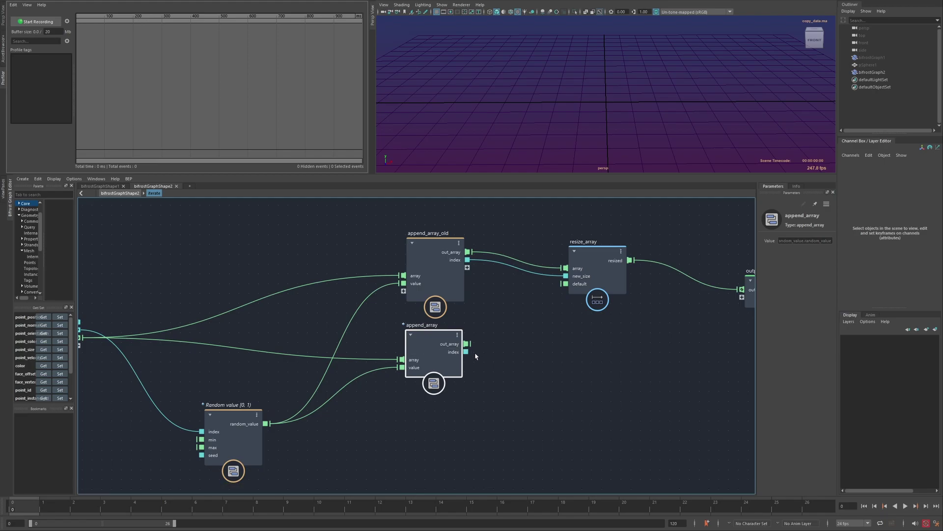
Open the append_array compound and examine its build_array, array_size1 and Decrement by '1' chain.
{"action": "double_click", "coordinate": [423, 340]}
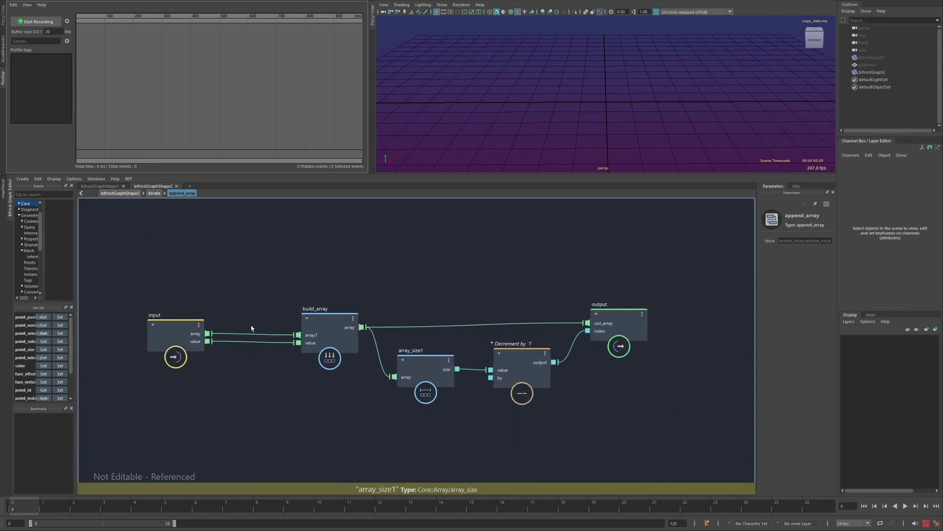
{"action": "left_click", "coordinate": [328, 338]}
{"action": "middle_click_drag", "start_coordinate": [440, 368], "coordinate": [416, 369]}
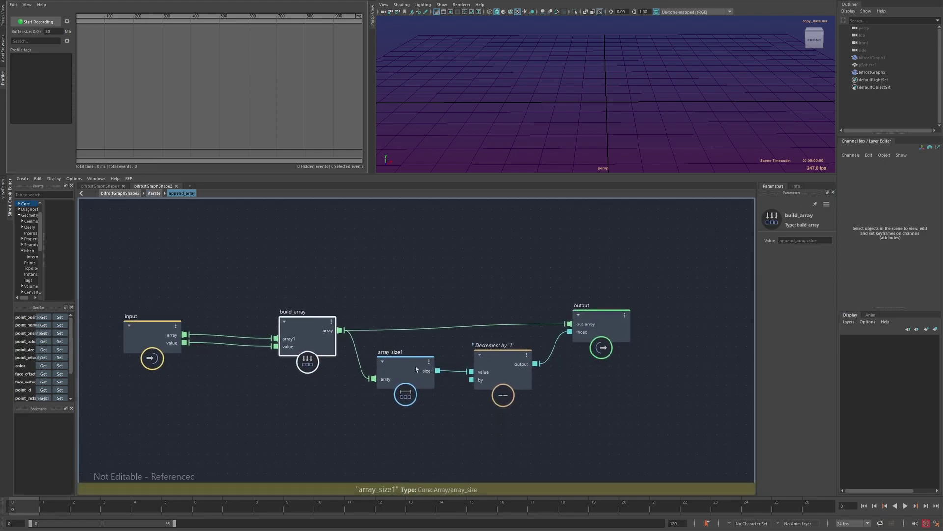
{"action": "mouse_move", "coordinate": [416, 369]}
{"action": "left_mouse_down"}
{"action": "mouse_move", "coordinate": [404, 353]}
{"action": "mouse_move", "coordinate": [423, 359]}
{"action": "left_mouse_up"}
{"action": "left_click_drag", "start_coordinate": [479, 379], "coordinate": [473, 374]}
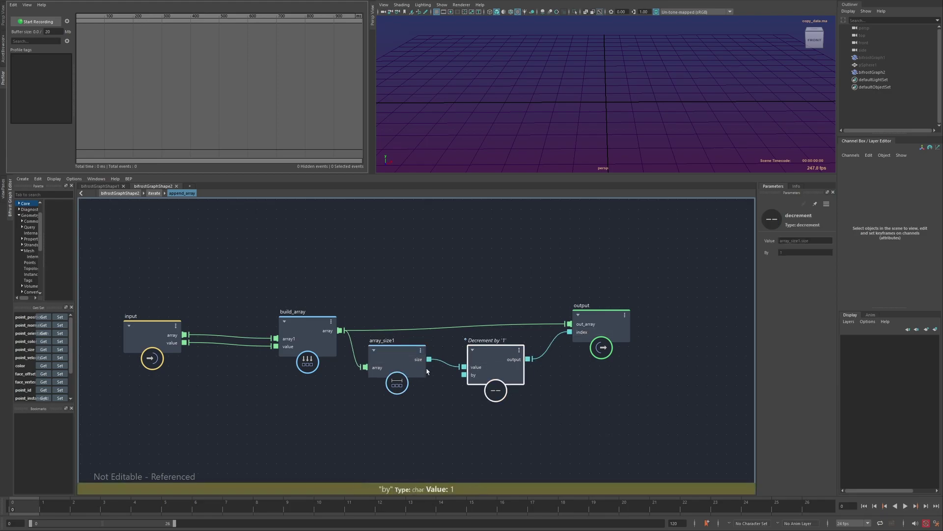
Return to iterate, open append_array_old and examine how the input array feeds both build_array and array_size1.
{"action": "left_click", "coordinate": [154, 192]}
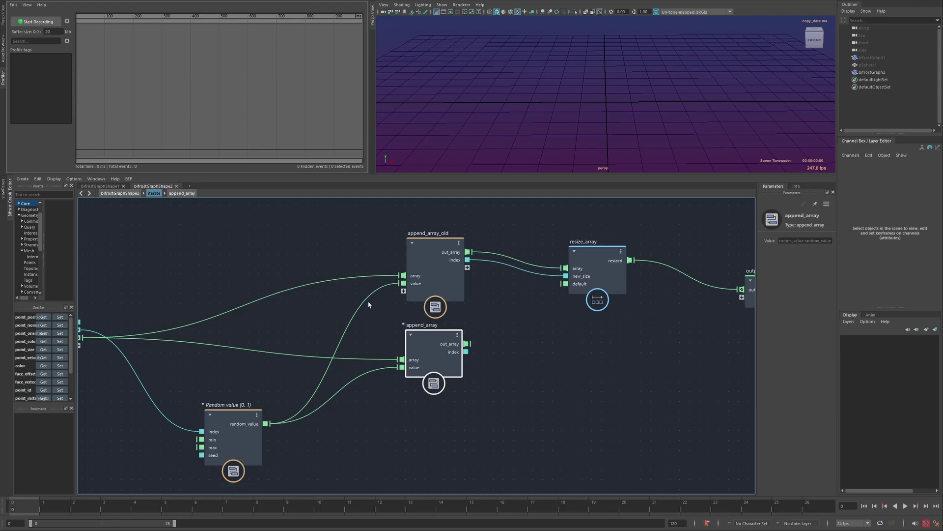
{"action": "double_click", "coordinate": [430, 311]}
{"action": "key", "text": "a"}
{"action": "left_click", "coordinate": [423, 369]}
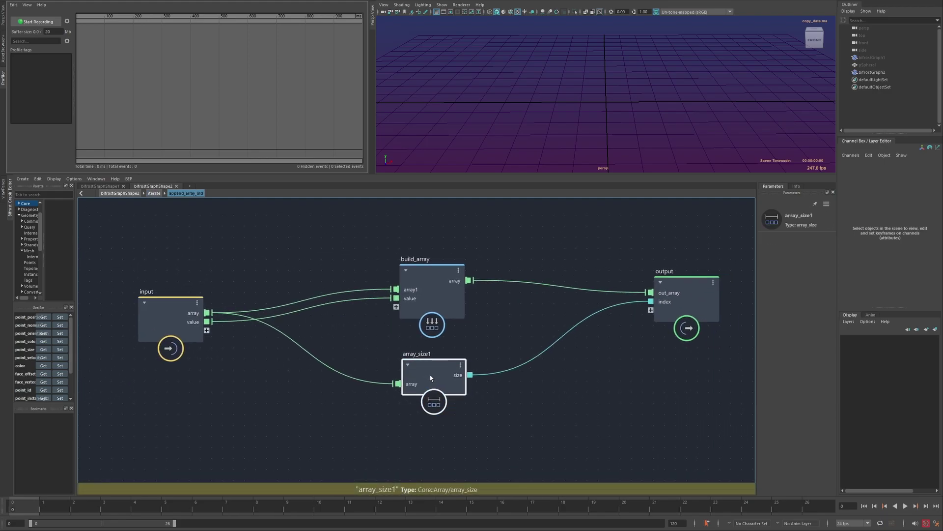
{"action": "left_click_drag", "start_coordinate": [320, 374], "coordinate": [318, 373]}
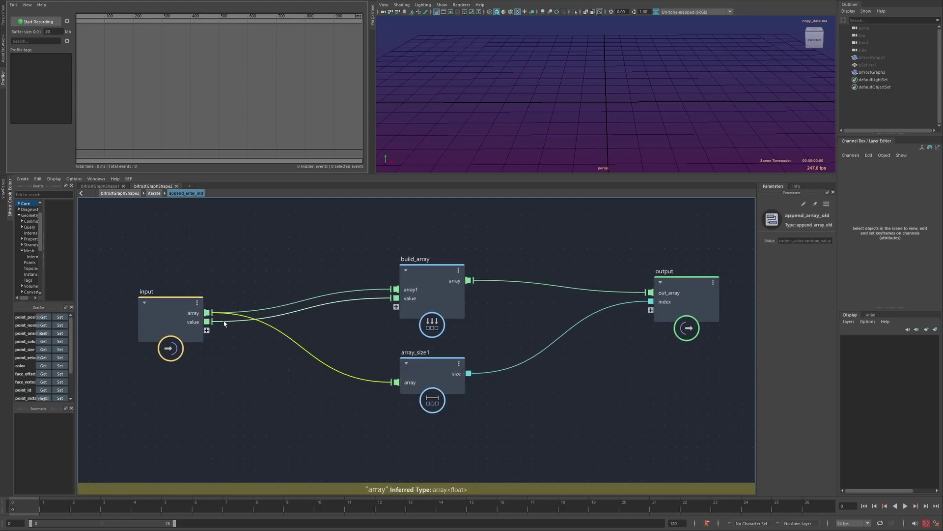
{"action": "left_click_drag", "start_coordinate": [412, 369], "coordinate": [410, 369]}
Examine how array_size1 and build_array reach the output in append_array_old, and compare this with the append_array compound.
{"action": "left_click_drag", "start_coordinate": [559, 324], "coordinate": [613, 352]}
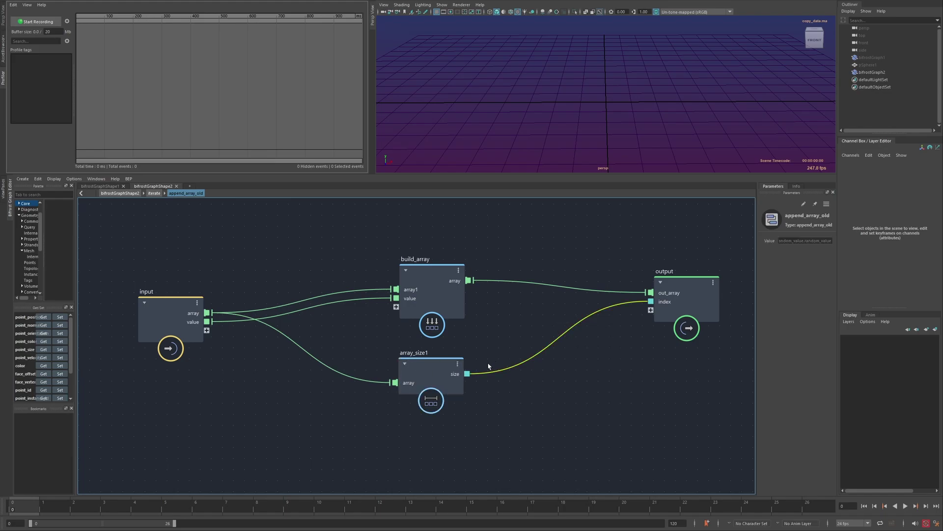
{"action": "middle_click_drag", "start_coordinate": [538, 332], "coordinate": [534, 336], "text": "alt"}
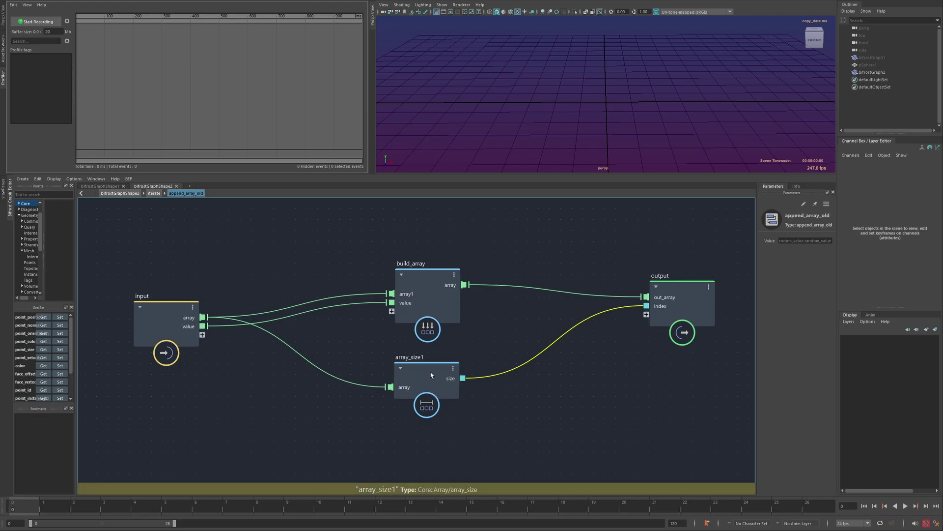
{"action": "left_click_drag", "start_coordinate": [427, 374], "coordinate": [427, 369]}
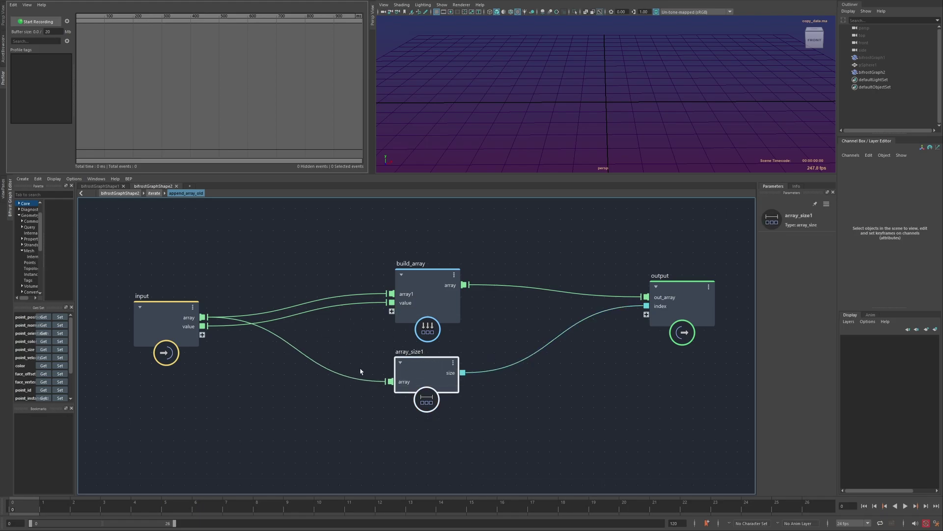
{"action": "middle_click_drag", "start_coordinate": [326, 350], "coordinate": [327, 354]}
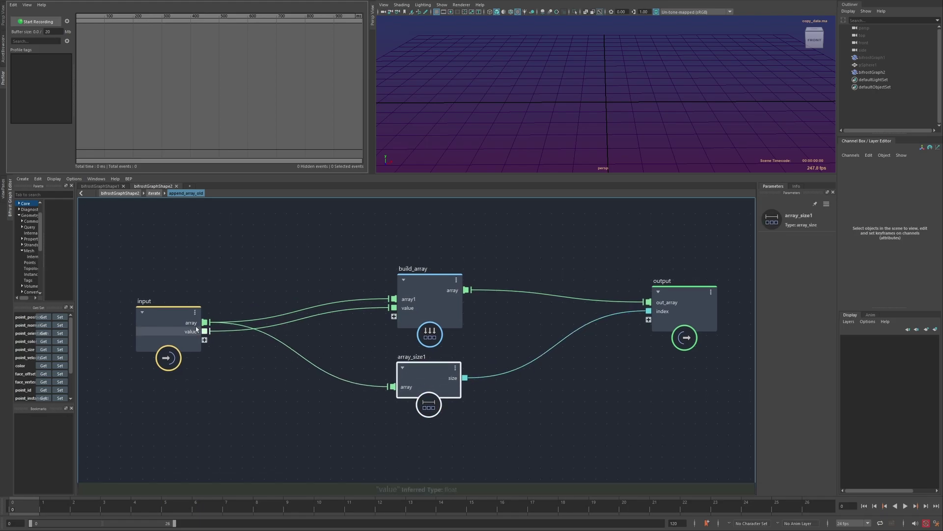
{"action": "left_click_drag", "start_coordinate": [431, 282], "coordinate": [435, 280]}
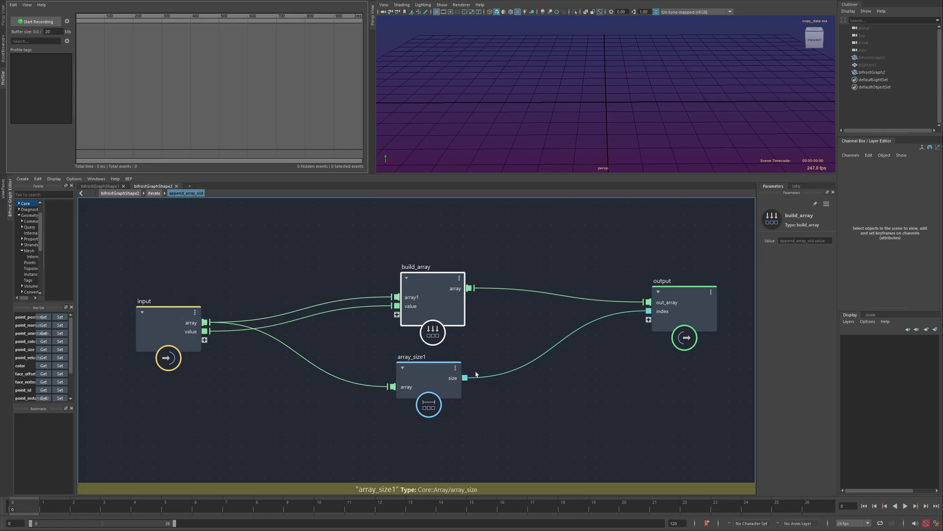
{"action": "left_click_drag", "start_coordinate": [428, 342], "coordinate": [425, 341]}
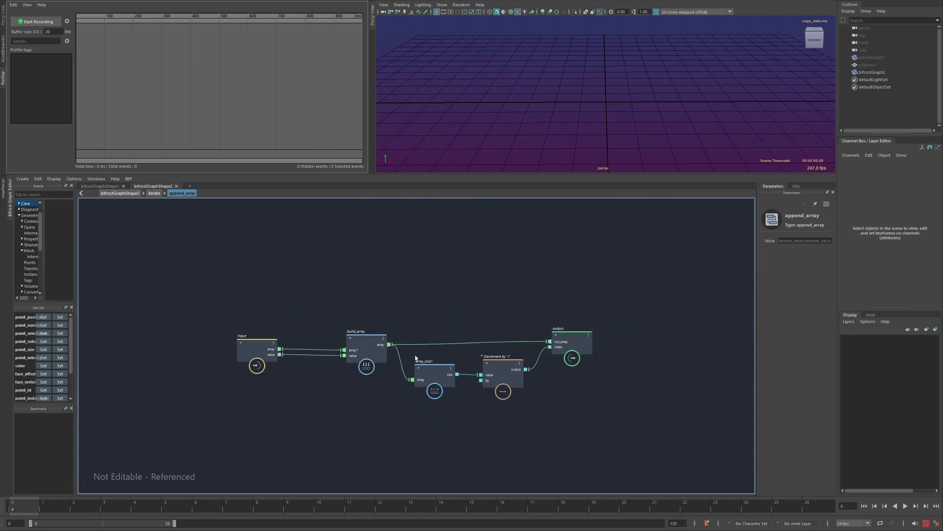
{"action": "scroll", "coordinate": [441, 369], "scroll_direction": "up", "scroll_amount": 3}
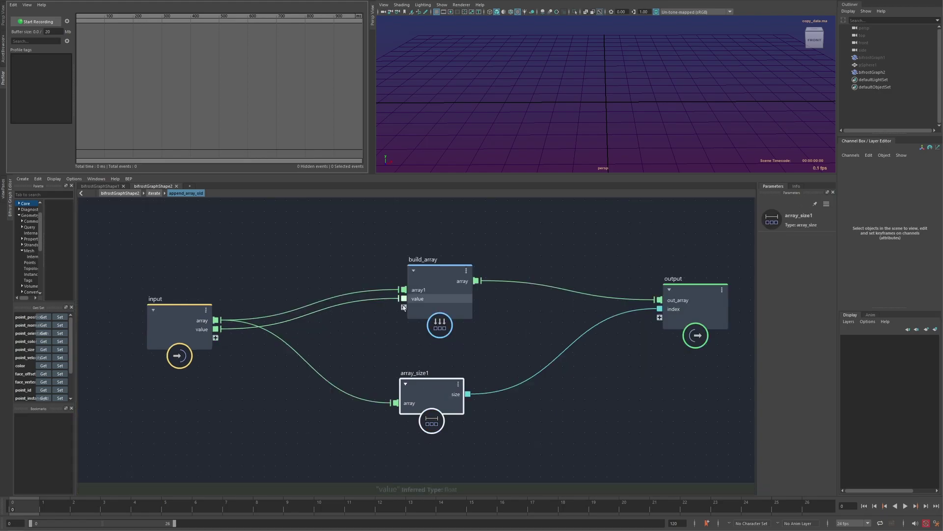
In append_array_old, move array_size1 closer to the input node and build_array closer to the output to free space between them.
{"action": "left_click_drag", "start_coordinate": [435, 393], "coordinate": [328, 384]}
{"action": "left_click_drag", "start_coordinate": [427, 294], "coordinate": [459, 295]}
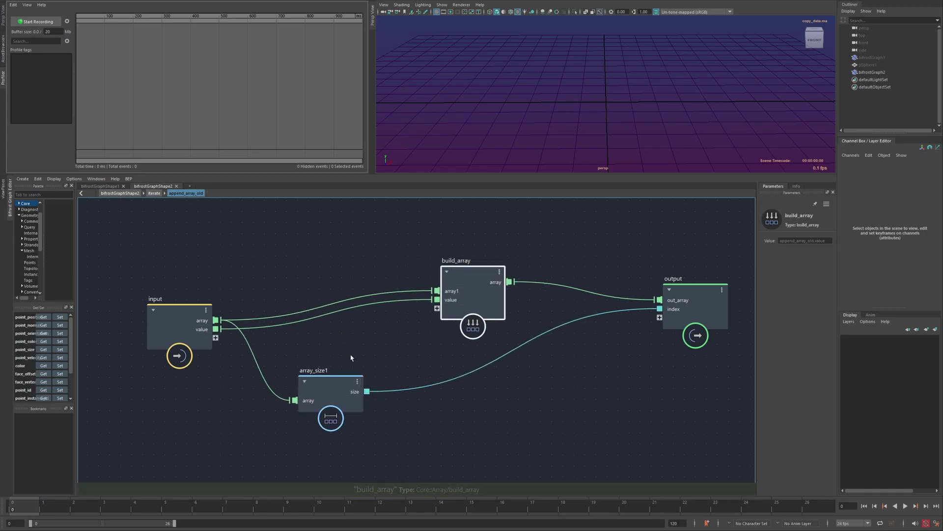
{"action": "left_click_drag", "start_coordinate": [319, 393], "coordinate": [315, 414]}
{"action": "left_click", "coordinate": [369, 333]}
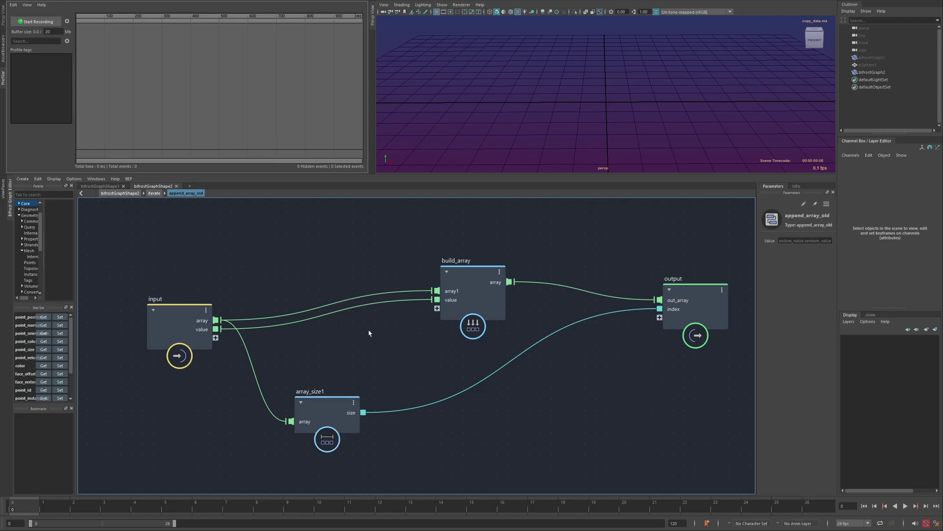
Insert a force_pull_port node between the input array and build_array's array1, and connect array_size1's size to its pull port.
{"action": "key", "text": "Tab"}
{"action": "type", "text": "force"}
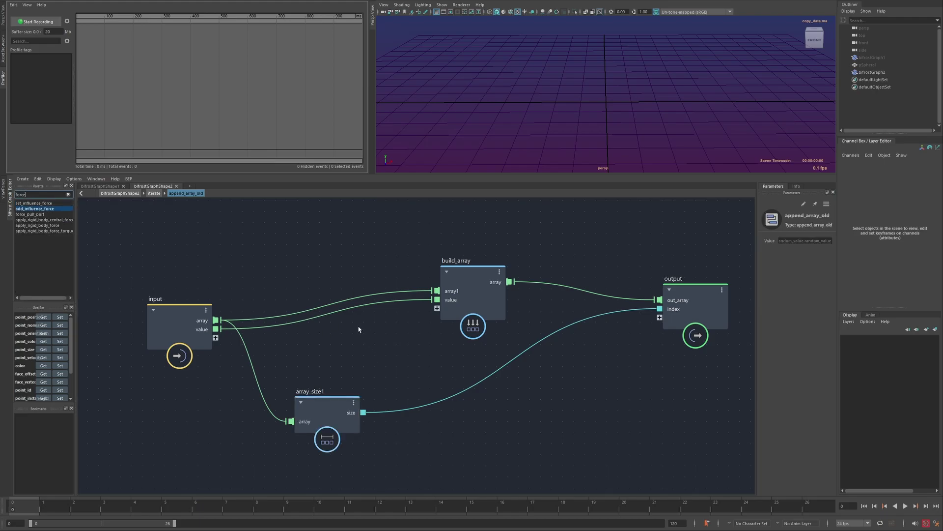
{"action": "key", "text": "Return"}
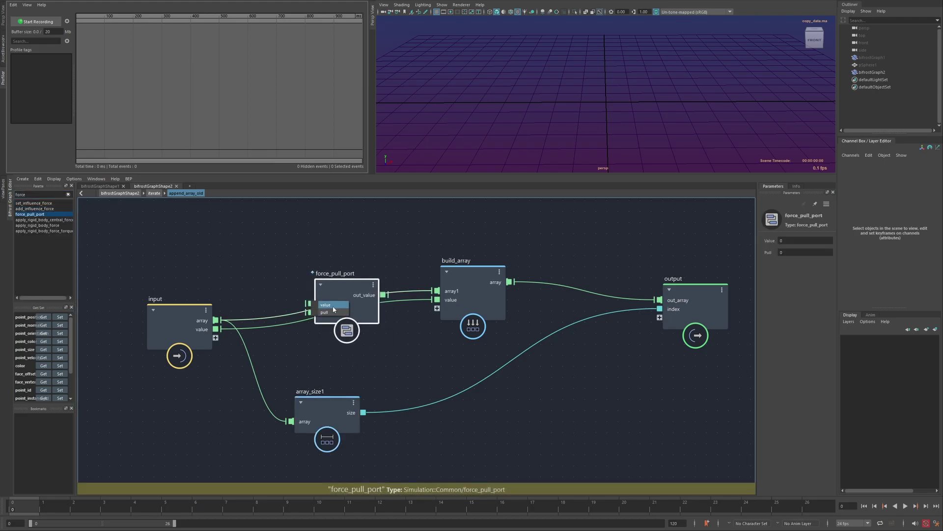
{"action": "left_click_drag", "start_coordinate": [363, 412], "coordinate": [313, 311]}
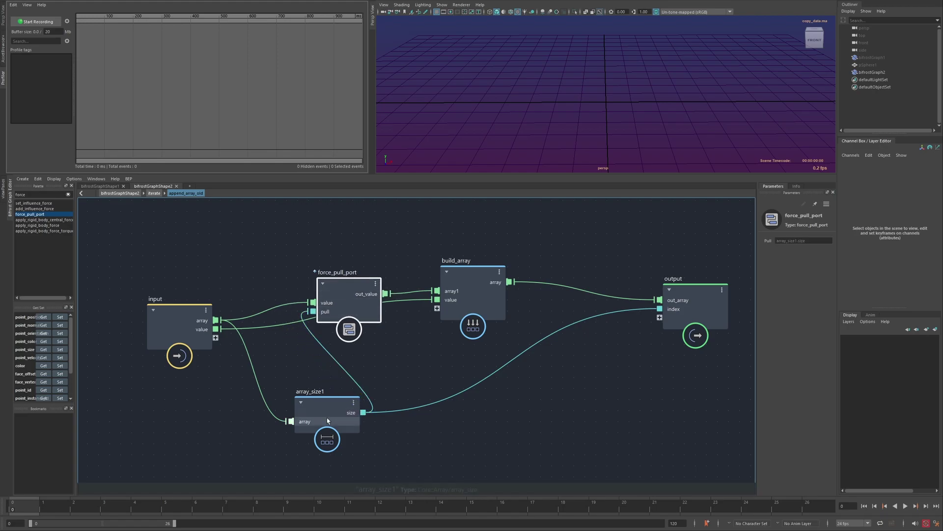
Tidy the positions of array_size1, force_pull_port and build_array while tracing the forced evaluation order.
{"action": "left_click_drag", "start_coordinate": [328, 413], "coordinate": [315, 401]}
{"action": "left_click_drag", "start_coordinate": [344, 295], "coordinate": [338, 289]}
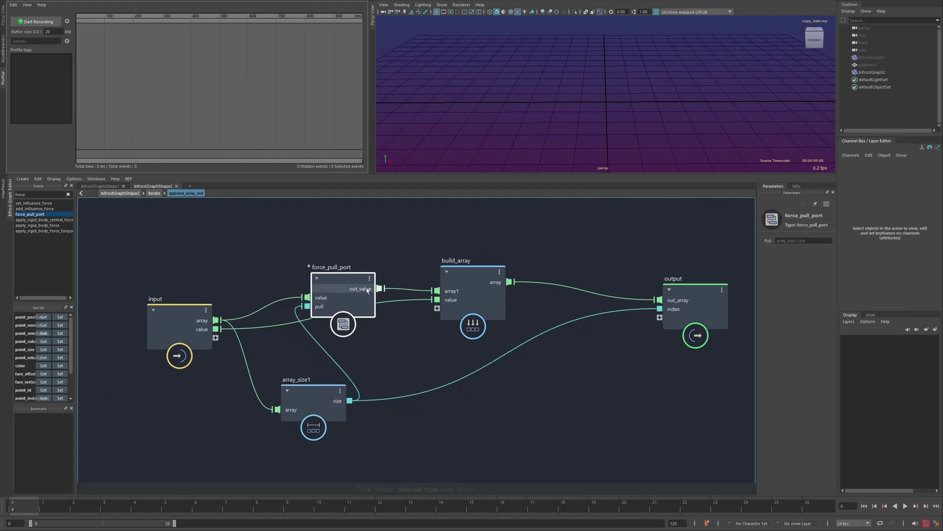
{"action": "left_click_drag", "start_coordinate": [465, 283], "coordinate": [463, 282]}
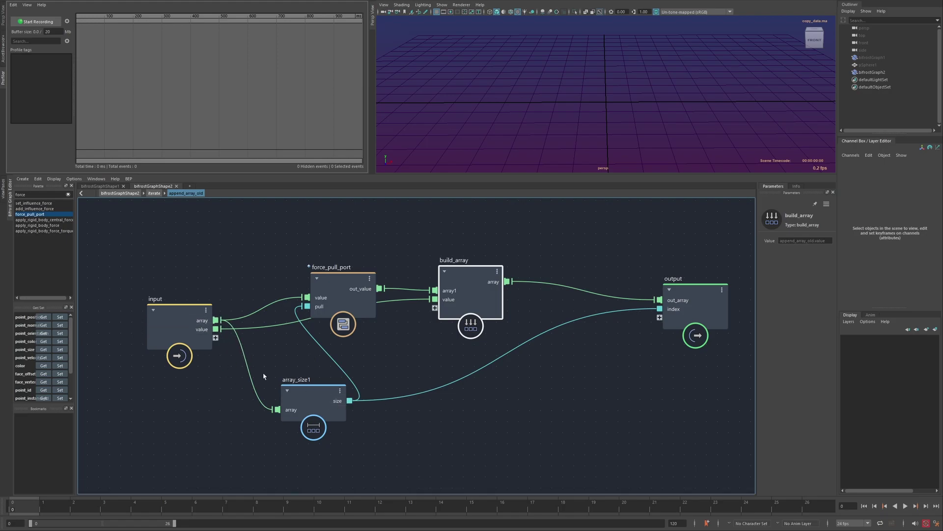
{"action": "left_click_drag", "start_coordinate": [300, 396], "coordinate": [289, 385]}
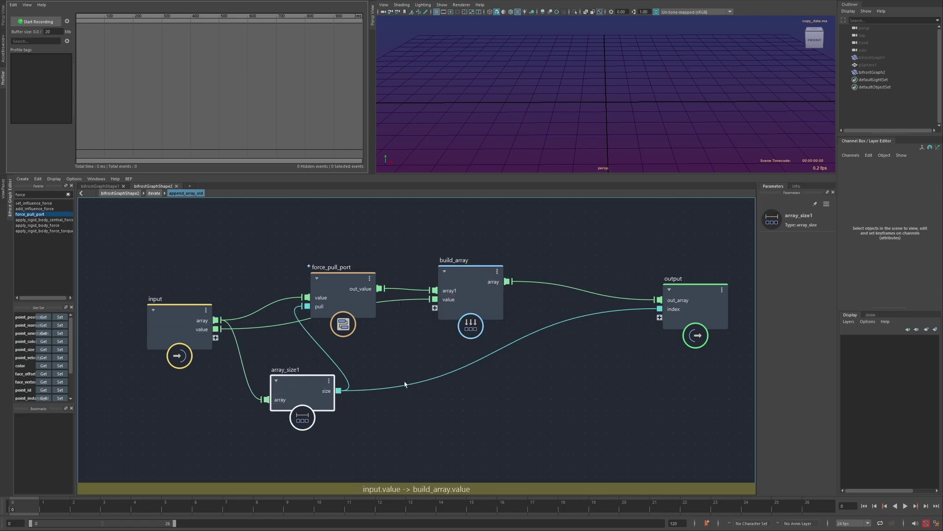
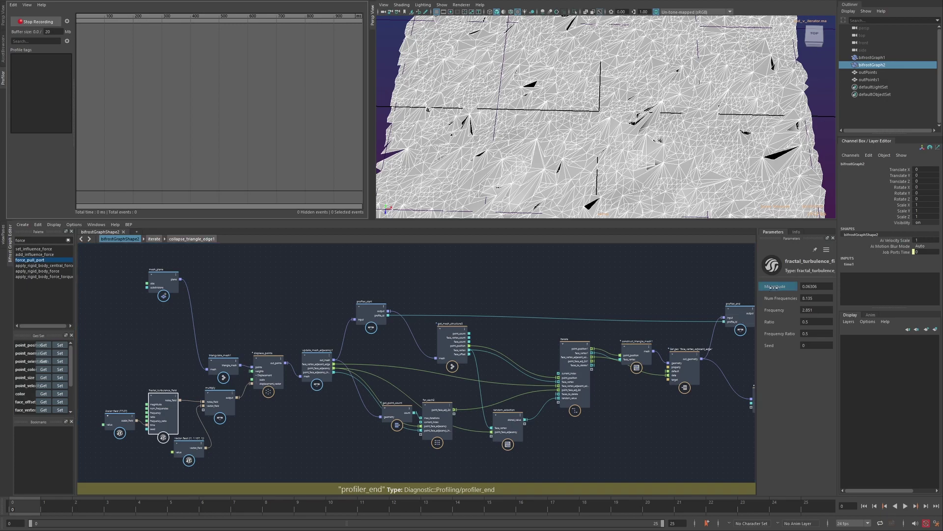
Stop the profiler recording of the mesh graph and zoom in on its Graph execution events.
{"action": "left_click", "coordinate": [25, 21]}
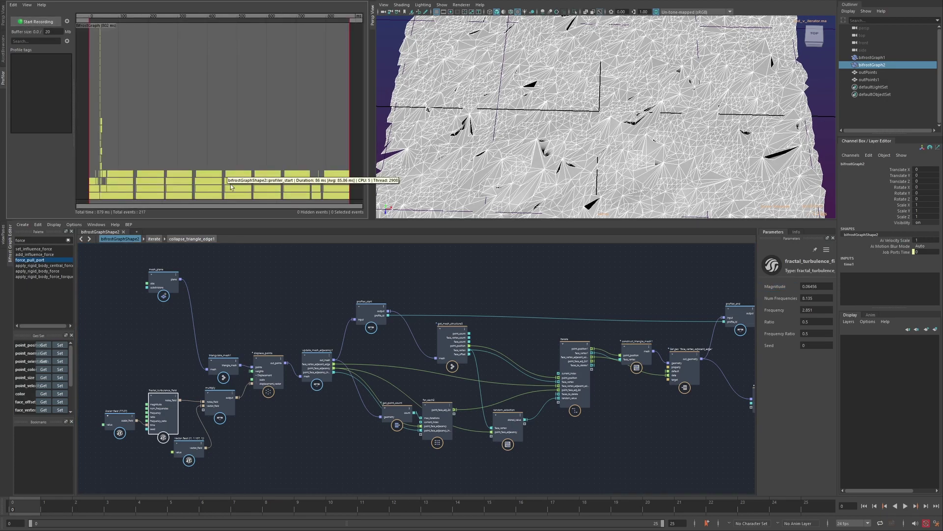
{"action": "scroll", "coordinate": [244, 144], "scroll_direction": "up", "scroll_amount": 3}
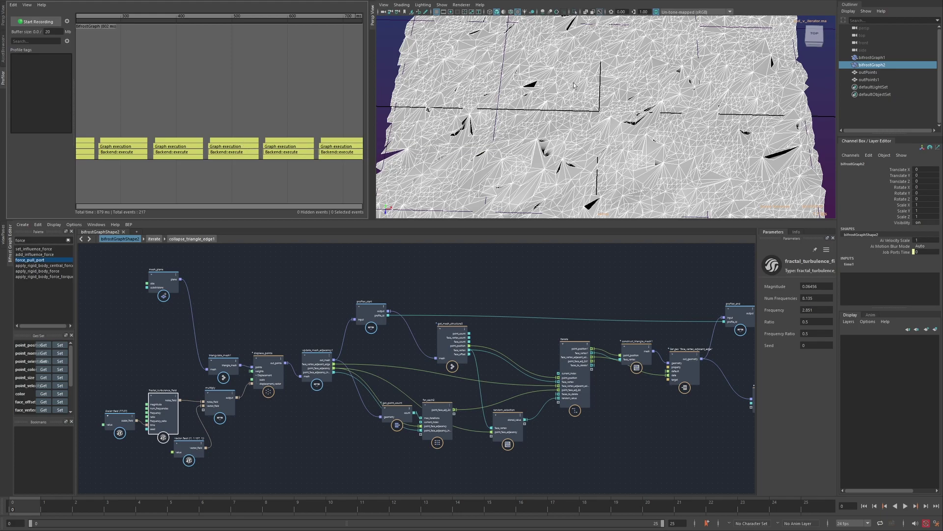
Open iterate and its collapse_triangle_edge1 compound, and examine how the get_from_array nodes feed the chained edge compounds.
{"action": "middle_click_drag", "start_coordinate": [545, 326], "coordinate": [382, 324], "text": "alt"}
{"action": "double_click", "coordinate": [519, 347]}
{"action": "double_click", "coordinate": [517, 347]}
{"action": "scroll", "coordinate": [517, 347], "scroll_direction": "down", "scroll_amount": 1}
{"action": "middle_click_drag", "start_coordinate": [568, 311], "coordinate": [206, 350], "text": "alt"}
{"action": "middle_click_drag", "start_coordinate": [675, 274], "coordinate": [526, 335], "text": "alt"}
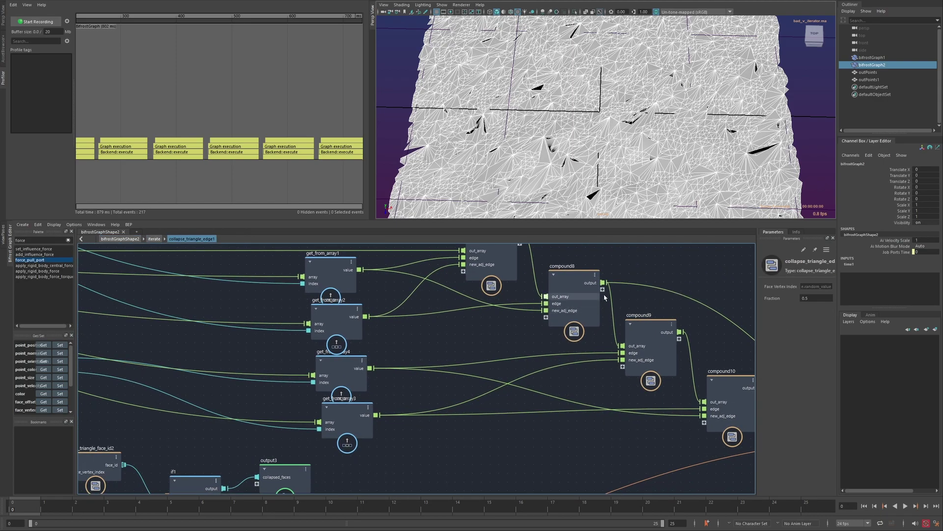
{"action": "middle_click_drag", "start_coordinate": [566, 304], "coordinate": [585, 319], "text": "alt"}
{"action": "scroll", "coordinate": [253, 367], "scroll_direction": "down", "scroll_amount": 2}
{"action": "middle_click_drag", "start_coordinate": [347, 389], "coordinate": [455, 392], "text": "alt"}
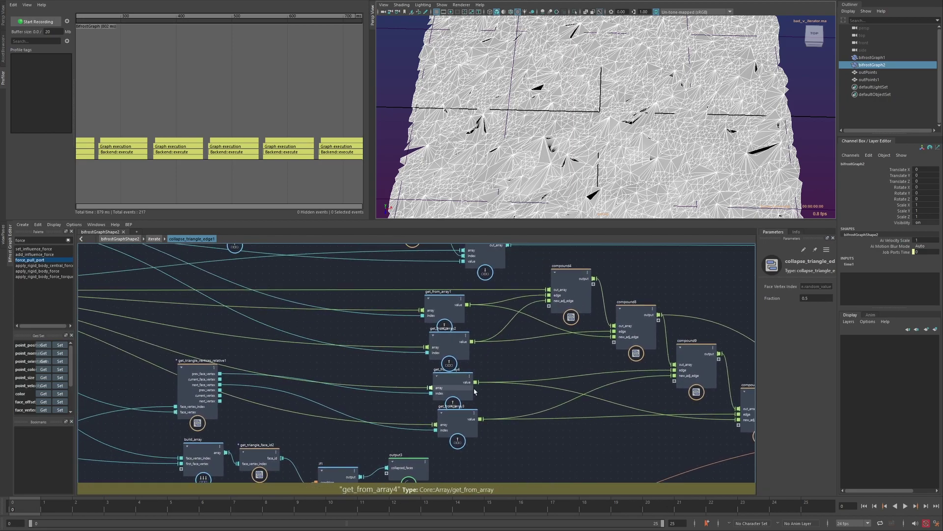
Trace the face_vertex_adjacent_edge array from the input node through the get_from_array nodes and along the four chained edge compounds.
{"action": "middle_click_drag", "start_coordinate": [560, 303], "coordinate": [477, 304], "text": "alt"}
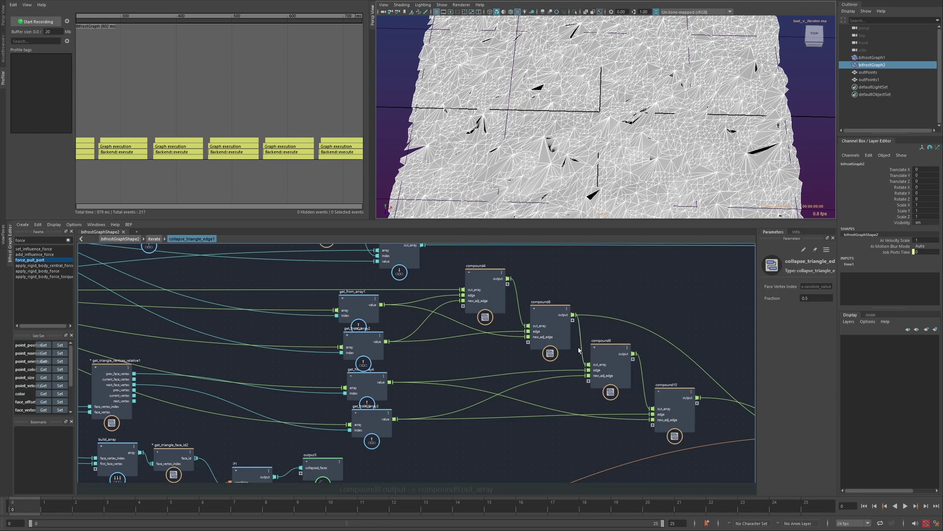
{"action": "left_click_drag", "start_coordinate": [475, 283], "coordinate": [475, 280]}
{"action": "left_click", "coordinate": [545, 309]}
{"action": "left_click", "coordinate": [617, 350]}
{"action": "left_click", "coordinate": [676, 391]}
{"action": "middle_click_drag", "start_coordinate": [236, 371], "coordinate": [316, 372], "text": "alt"}
{"action": "left_click_drag", "start_coordinate": [292, 460], "coordinate": [281, 323]}
{"action": "middle_click_drag", "start_coordinate": [162, 317], "coordinate": [343, 348], "text": "alt"}
{"action": "middle_click_drag", "start_coordinate": [121, 340], "coordinate": [243, 340], "text": "alt"}
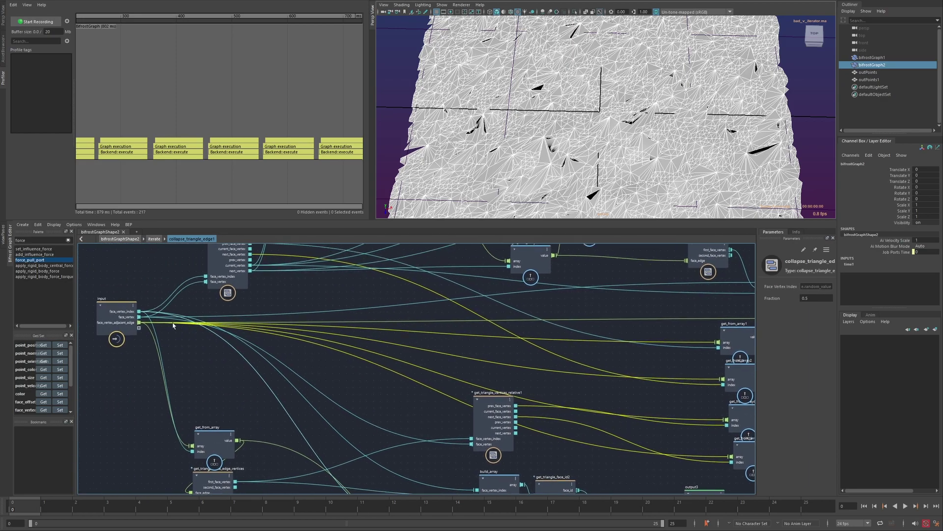
{"action": "middle_click_drag", "start_coordinate": [562, 380], "coordinate": [239, 349], "text": "alt"}
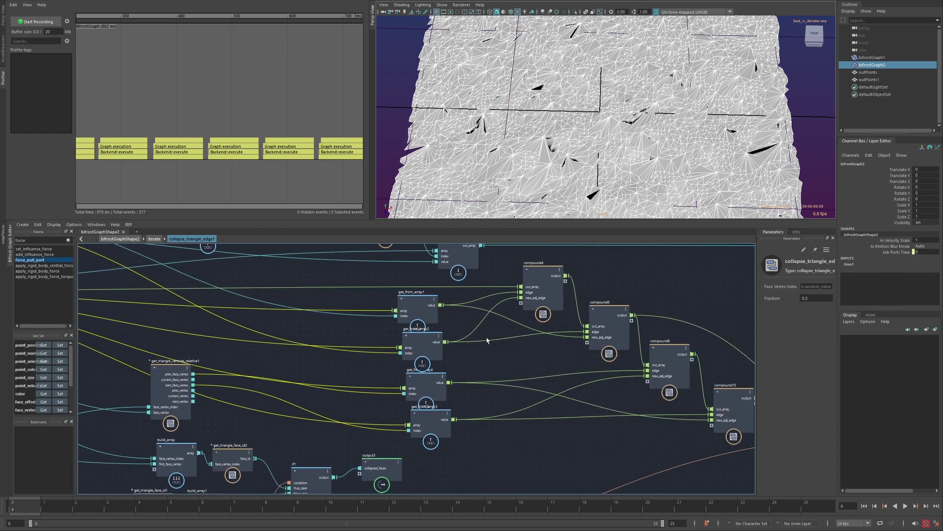
Connect the output of the second chained edge compound to the array inputs of the lower two get_from_array nodes.
{"action": "left_click_drag", "start_coordinate": [604, 316], "coordinate": [378, 389]}
{"action": "left_click_drag", "start_coordinate": [604, 316], "coordinate": [386, 426]}
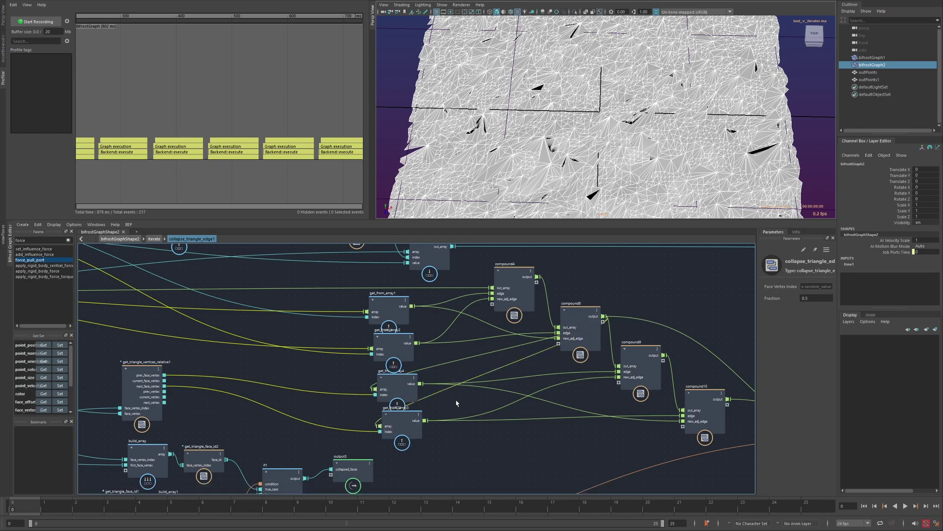
{"action": "left_click_drag", "start_coordinate": [474, 383], "coordinate": [474, 382]}
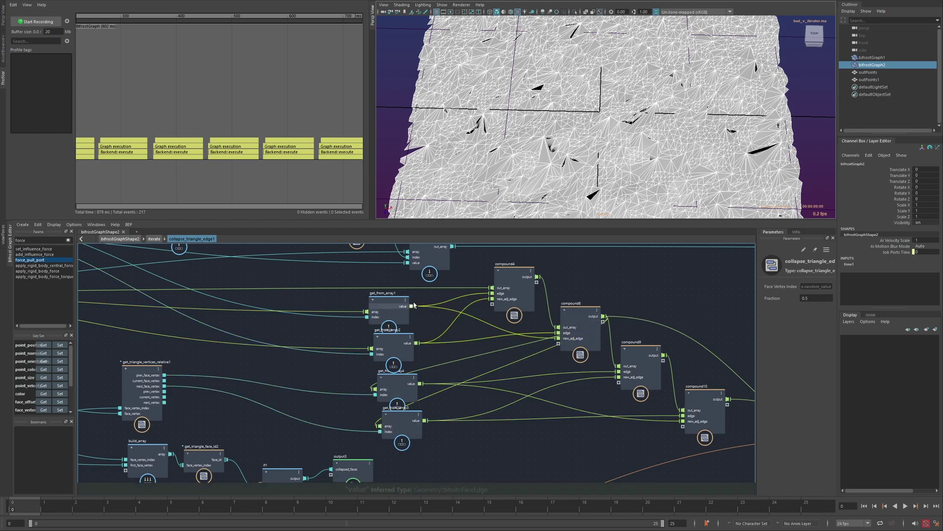
Spread out the edge compound chain by shifting the second compound slightly and moving compound9 and compound10 further along.
{"action": "left_click_drag", "start_coordinate": [578, 313], "coordinate": [570, 309]}
{"action": "left_click", "coordinate": [512, 287]}
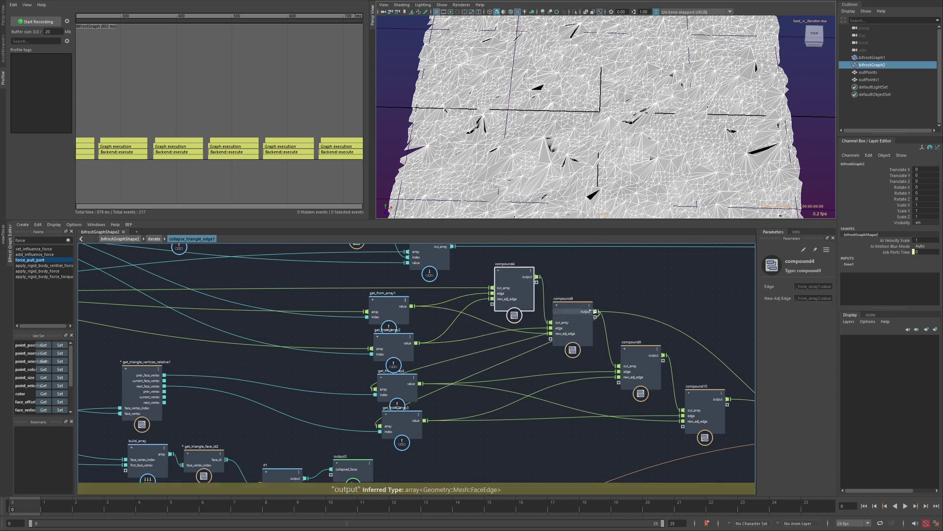
{"action": "left_click", "coordinate": [572, 314]}
{"action": "left_click_drag", "start_coordinate": [691, 447], "coordinate": [654, 370]}
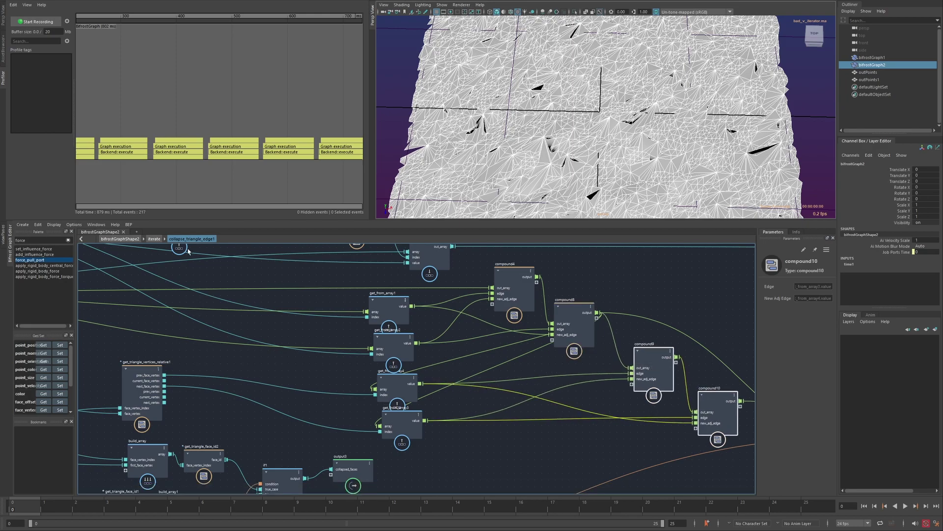
Return to the top-level bifrostGraphShape2 graph and scrub the Magnitude of fractal_turbulence_field to re-evaluate the mesh.
{"action": "left_click", "coordinate": [120, 238]}
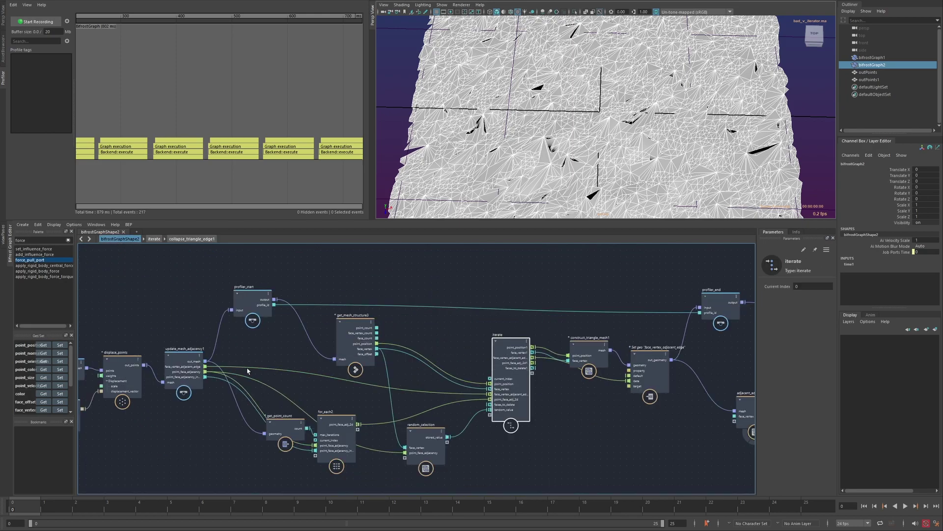
{"action": "middle_click_drag", "start_coordinate": [278, 367], "coordinate": [453, 356], "text": "alt"}
{"action": "left_click", "coordinate": [303, 139]}
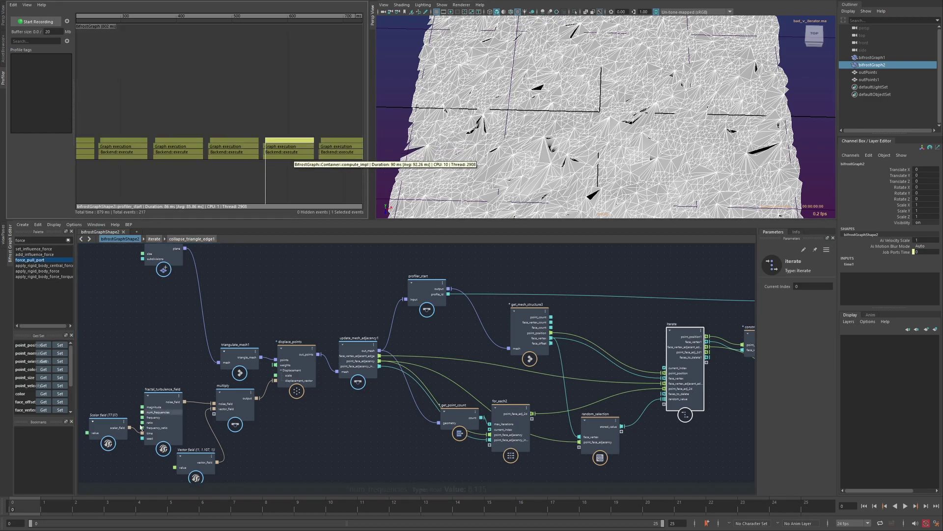
{"action": "left_click", "coordinate": [164, 396]}
{"action": "left_click_drag", "start_coordinate": [773, 286], "coordinate": [781, 286]}
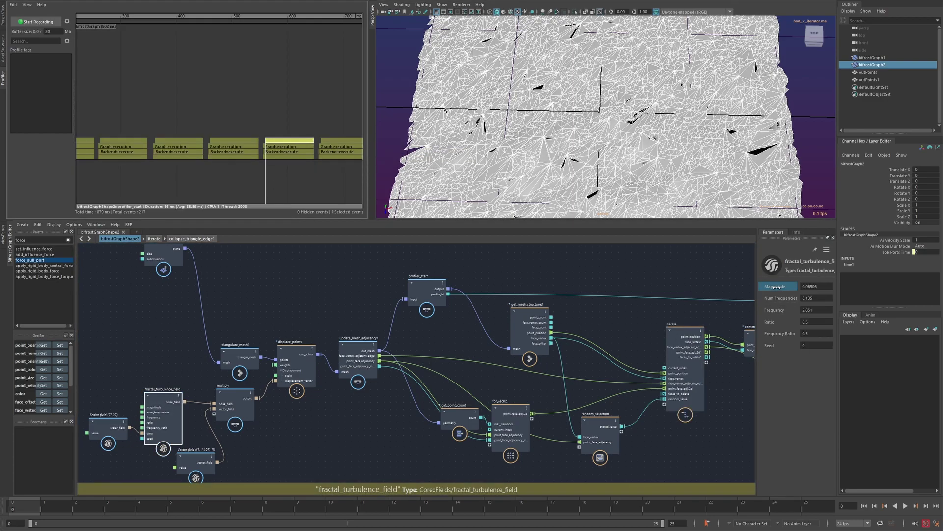
Record a new profile, replacing the existing profiler data, while scrubbing the turbulence field's Magnitude to trigger graph evaluations.
{"action": "left_click", "coordinate": [37, 22]}
{"action": "left_click", "coordinate": [455, 254]}
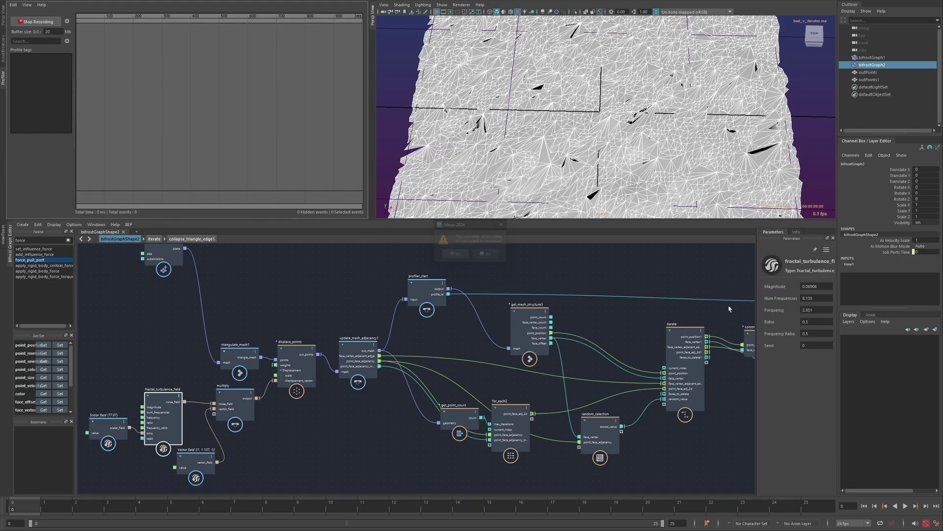
{"action": "left_click_drag", "start_coordinate": [763, 286], "coordinate": [762, 286]}
{"action": "left_click", "coordinate": [37, 21]}
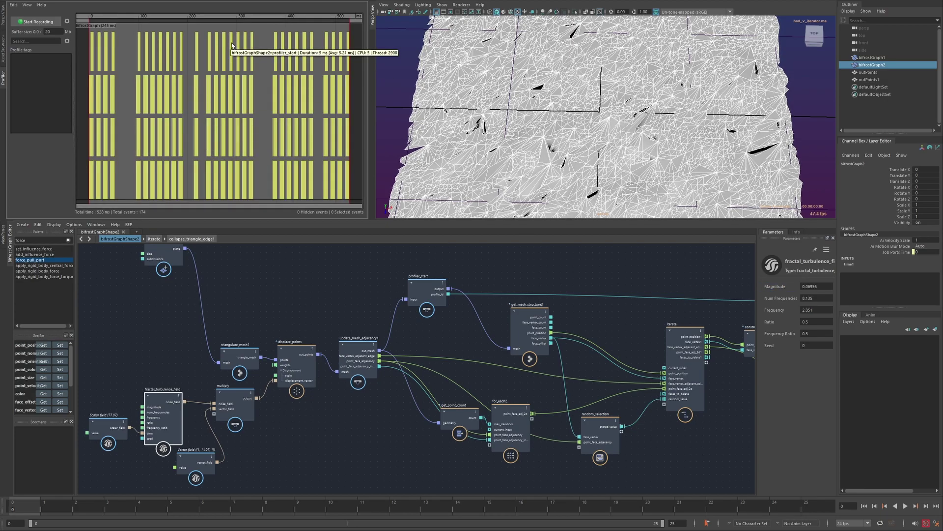